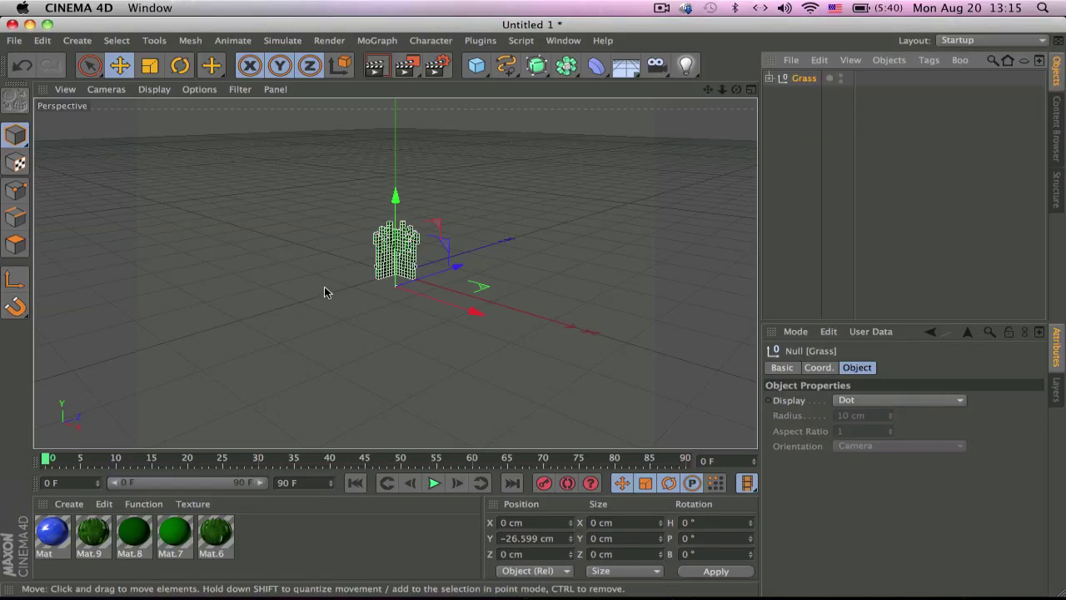
Step: Orbit closer to the grass and view it shaded from a lower, frontal angle
right_click_drag(377, 280, 436, 305, "alt")
left_click_drag(436, 305, 623, 218, "alt")
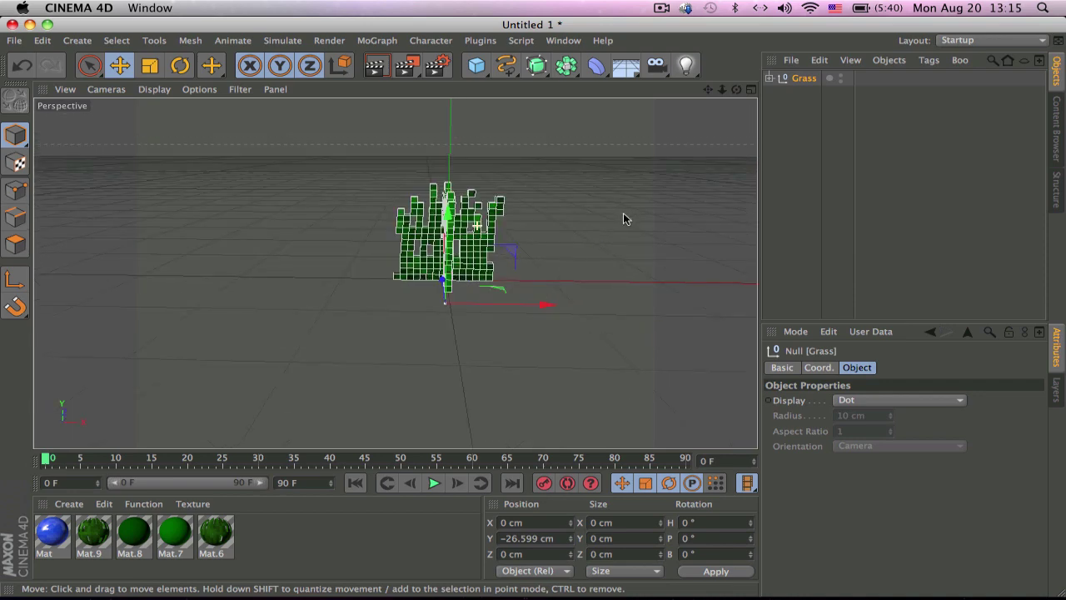
left_click(828, 141)
left_click_drag(392, 269, 262, 283, "alt")
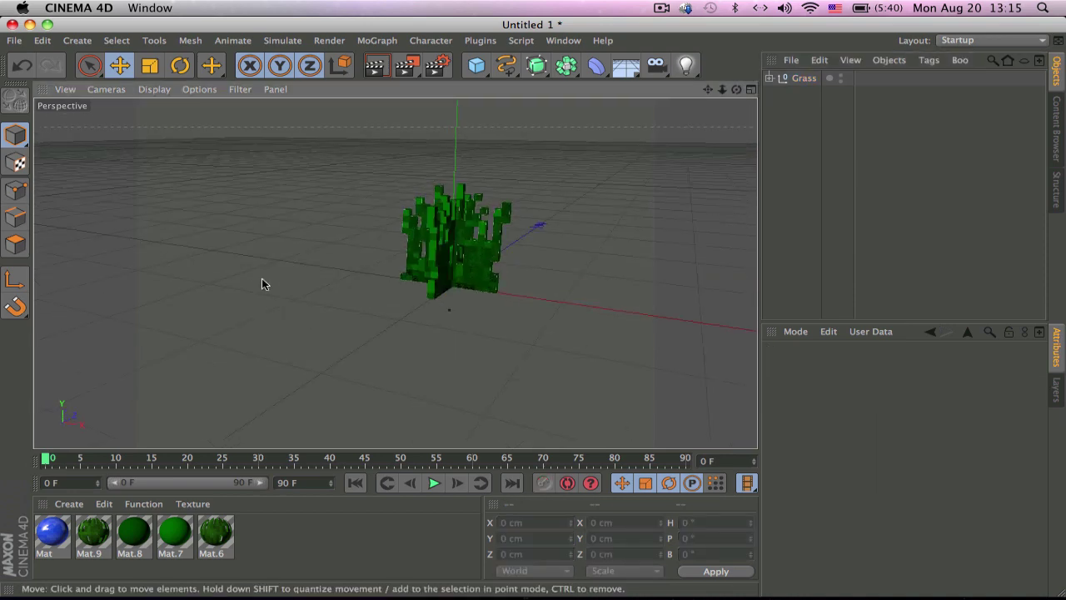
left_click_drag(558, 263, 500, 274, "alt")
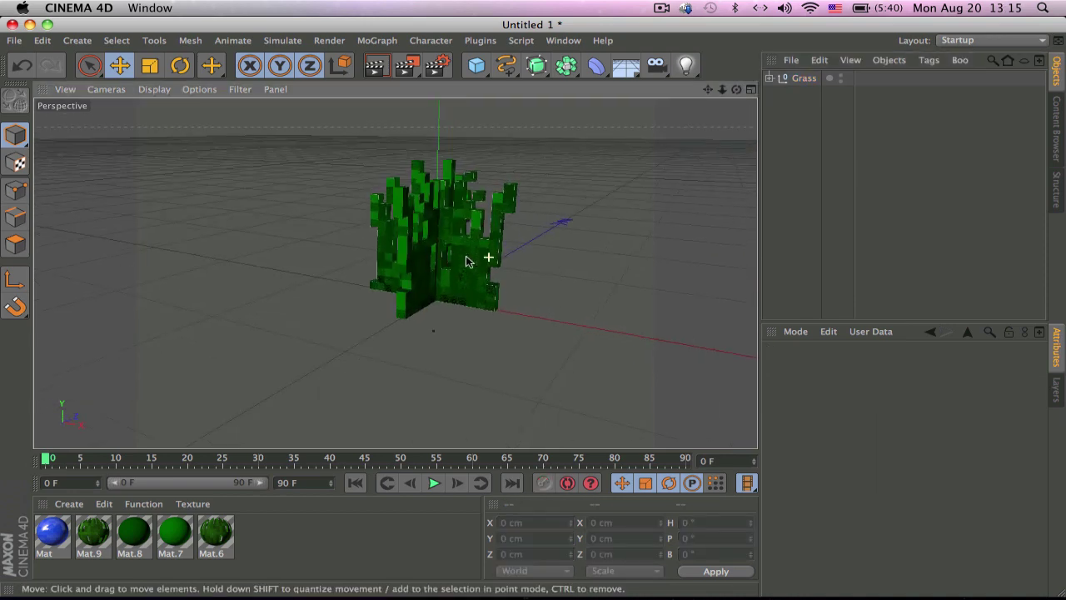
Step: Play the grass animation while orbiting around it, then stop and rewind to frame one
left_click(434, 482)
left_click_drag(464, 148, 490, 229, "alt")
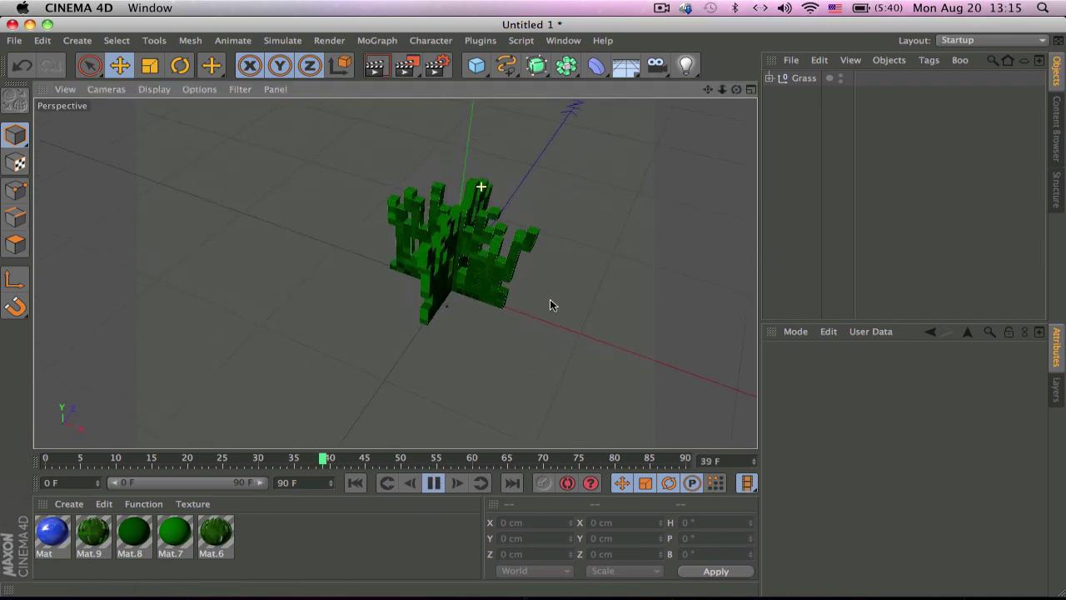
scroll(504, 225, "up", 2)
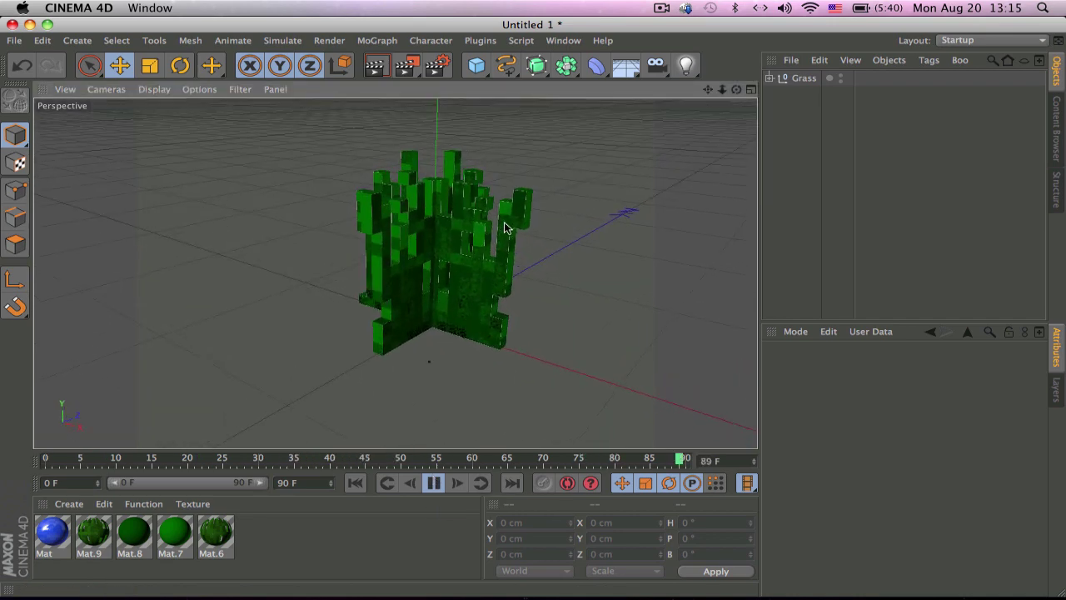
mouse_move(510, 245)
left_mouse_down("alt")
mouse_move(339, 233)
mouse_move(324, 353)
mouse_move(540, 200)
left_mouse_up("alt")
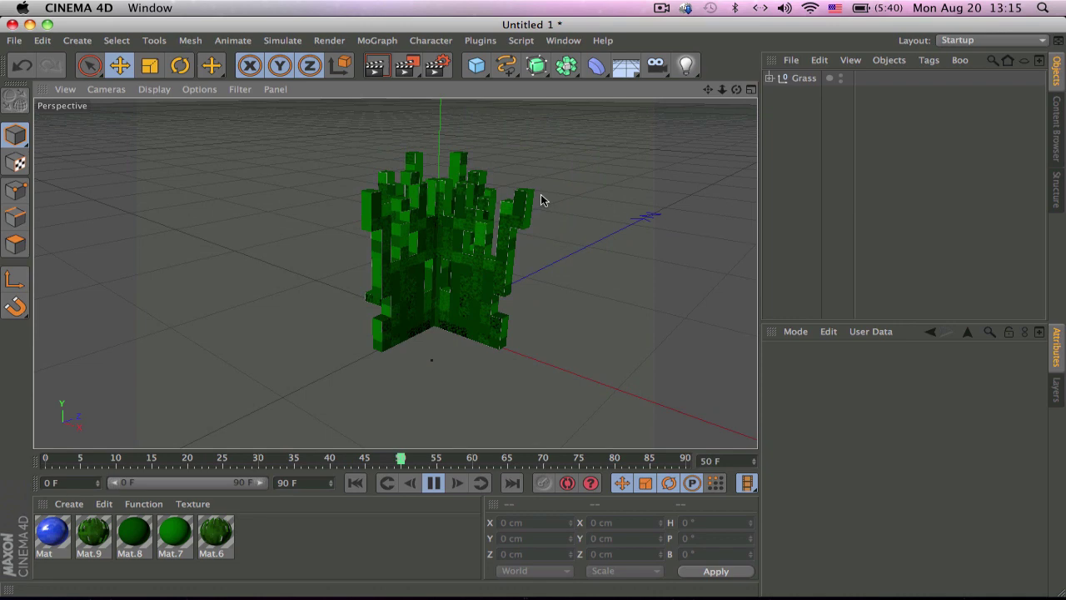
left_click_drag(484, 298, 570, 275, "alt")
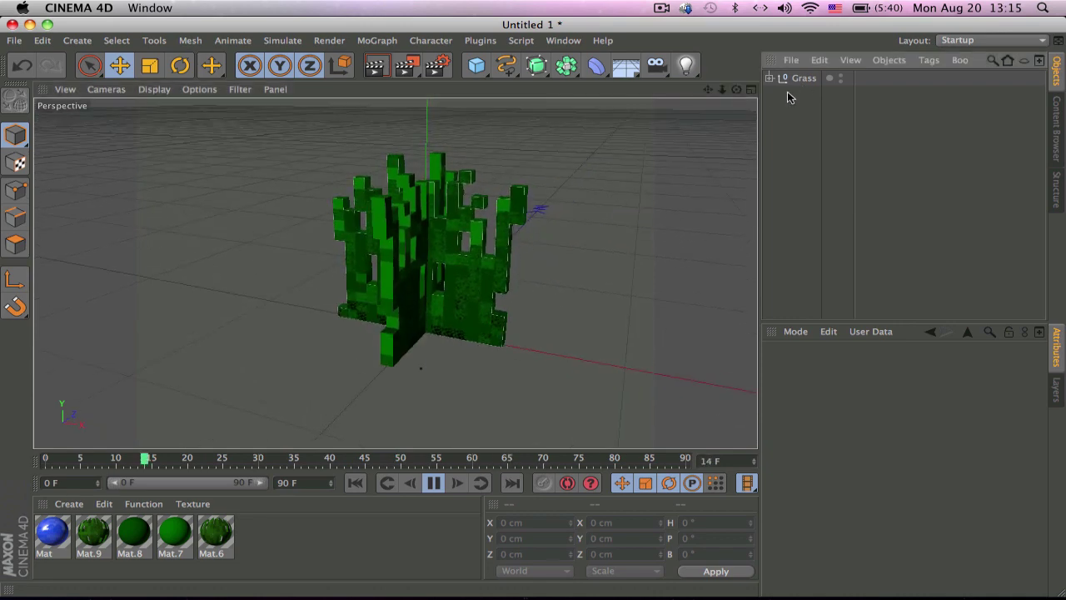
left_click(804, 77)
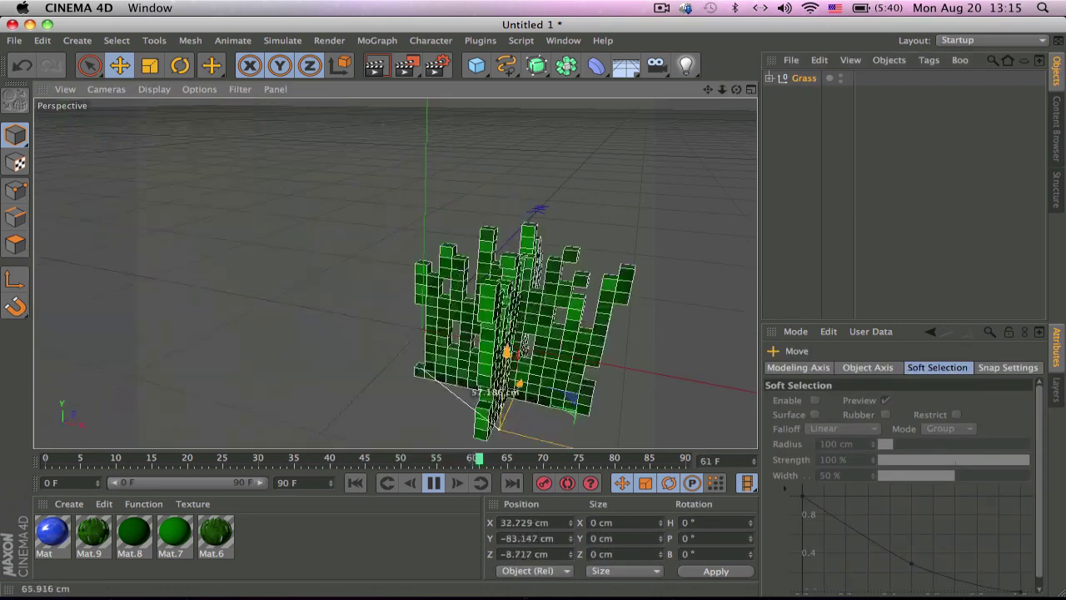
left_click_drag(466, 358, 512, 259)
left_click(434, 483)
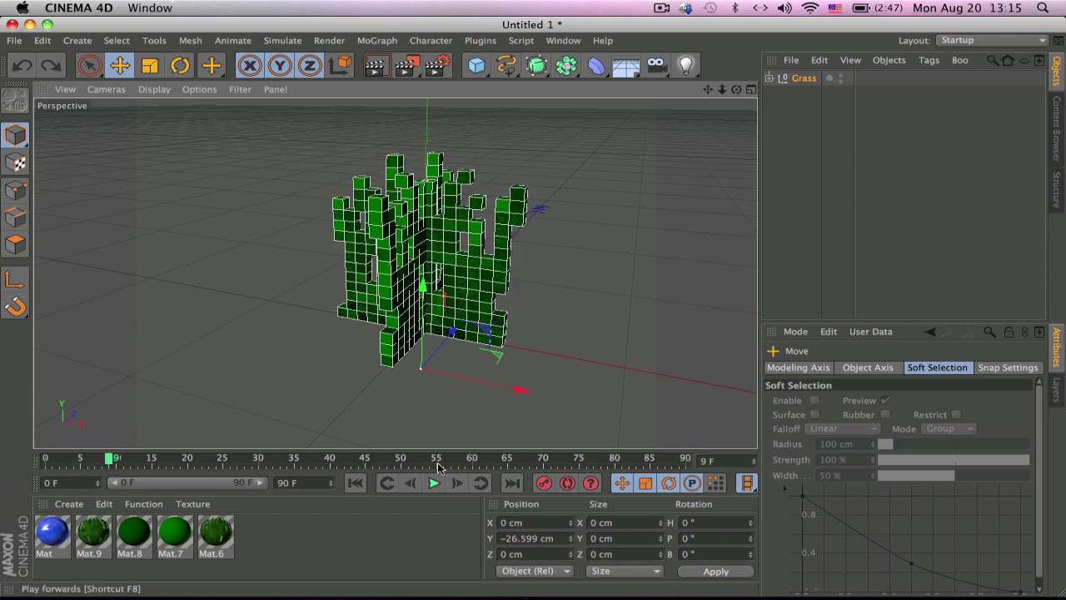
key("shift+f")
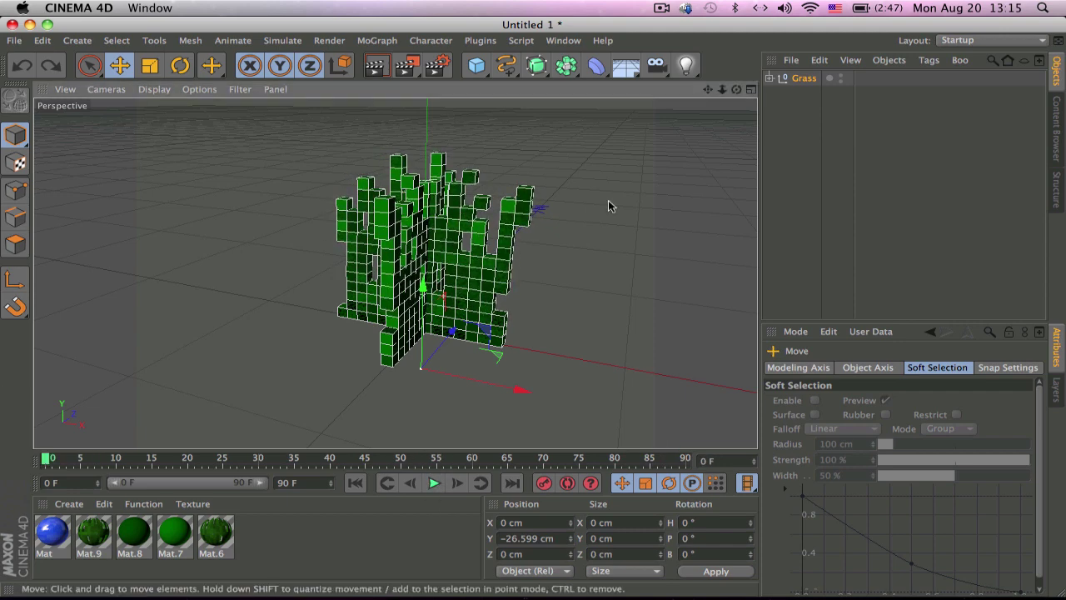
left_click(609, 205)
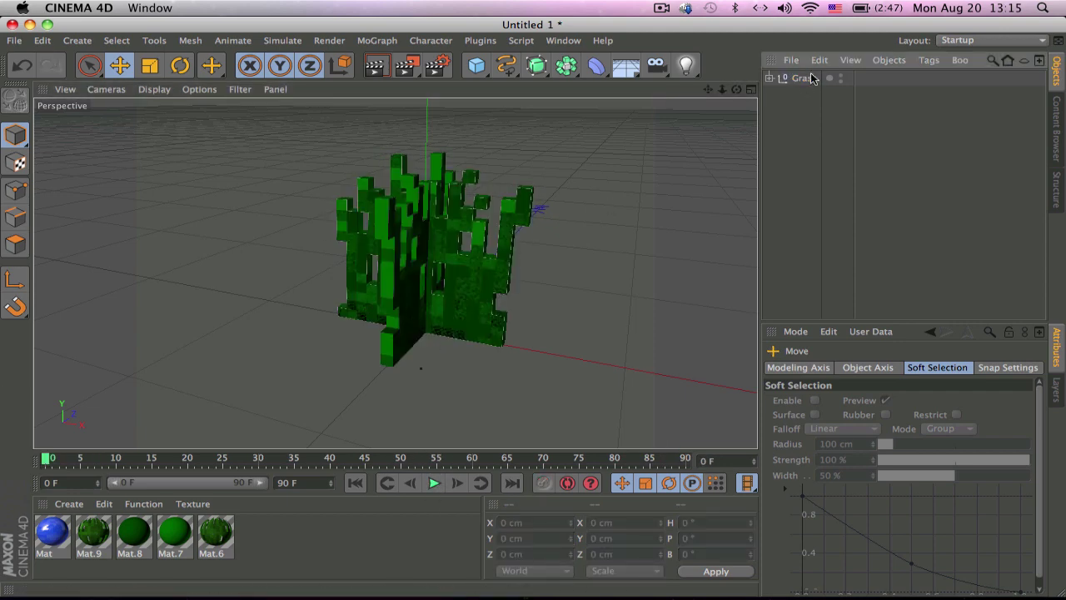
Step: Expand the Grass hierarchy and copy-paste the two grass meshes inside nulls 1 and 2
left_click(813, 78)
left_click(772, 77)
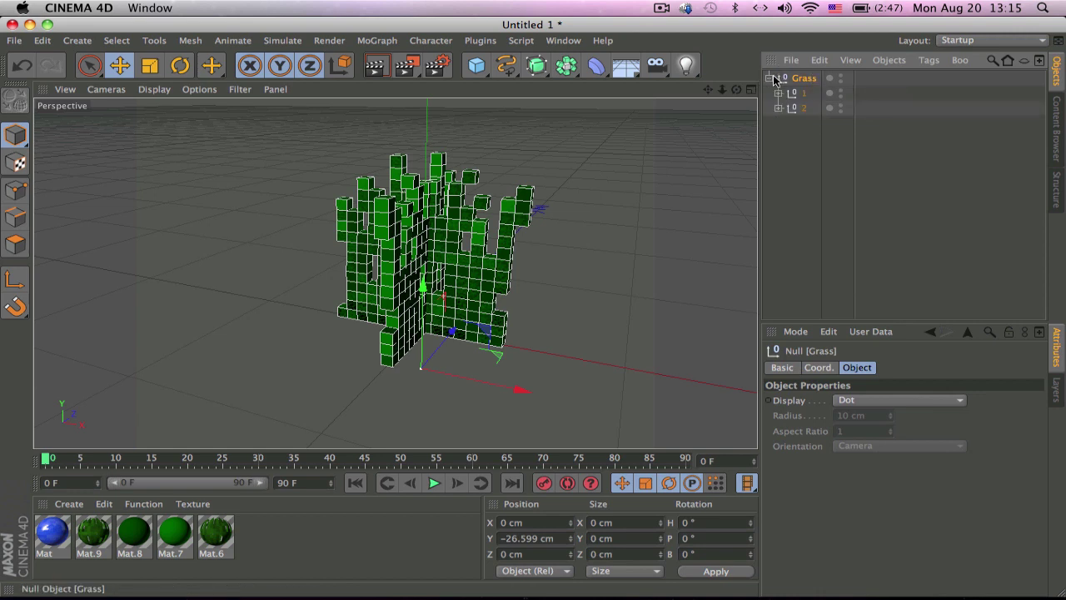
left_click(1037, 141)
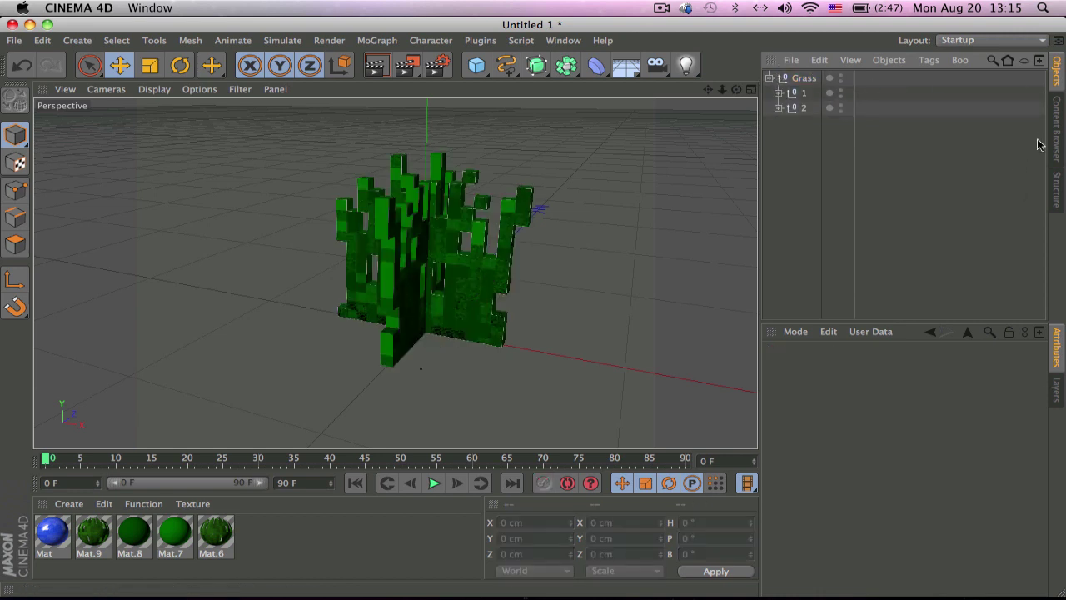
left_click(1058, 67)
left_click(804, 93)
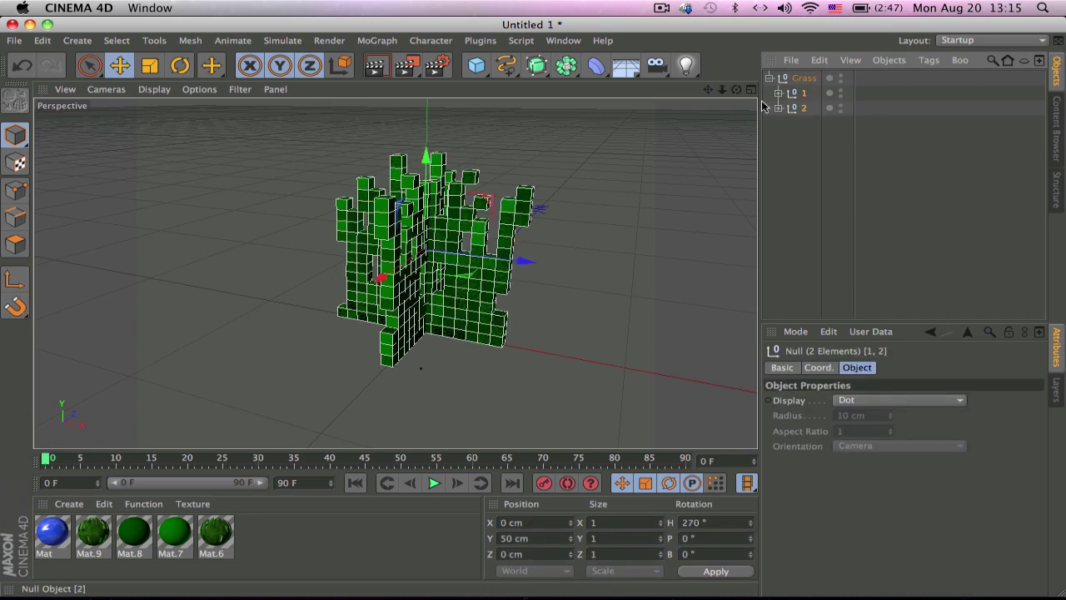
left_click(768, 108)
left_click(823, 124)
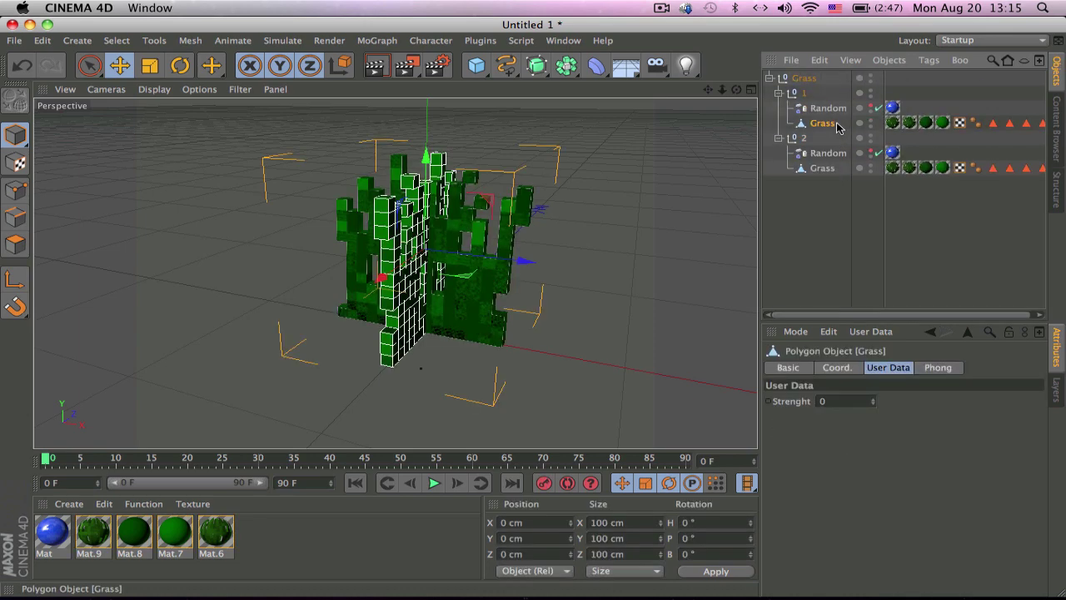
left_click(822, 168, "ctrl")
key("ctrl+c")
key("ctrl+v")
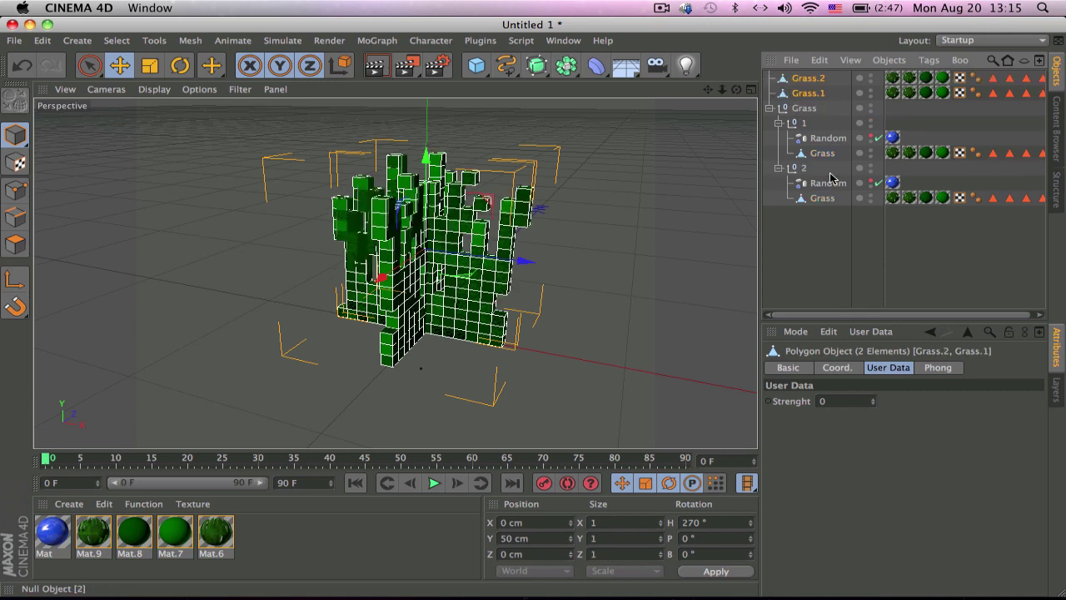
Step: Delete the original Grass group and select the pasted Grass.1 and Grass.2
left_click(661, 7)
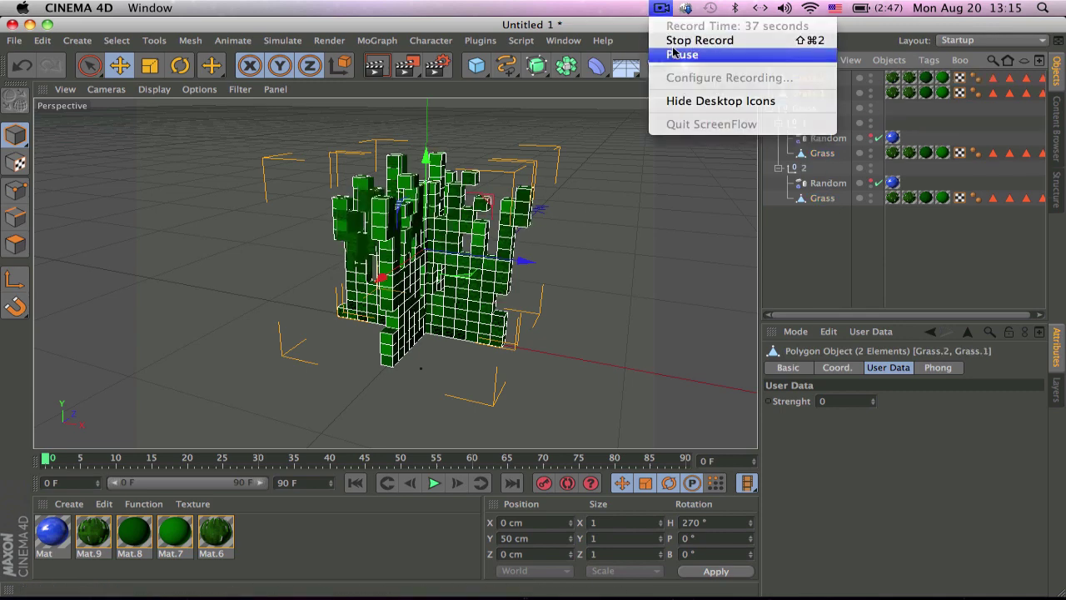
left_click(676, 54)
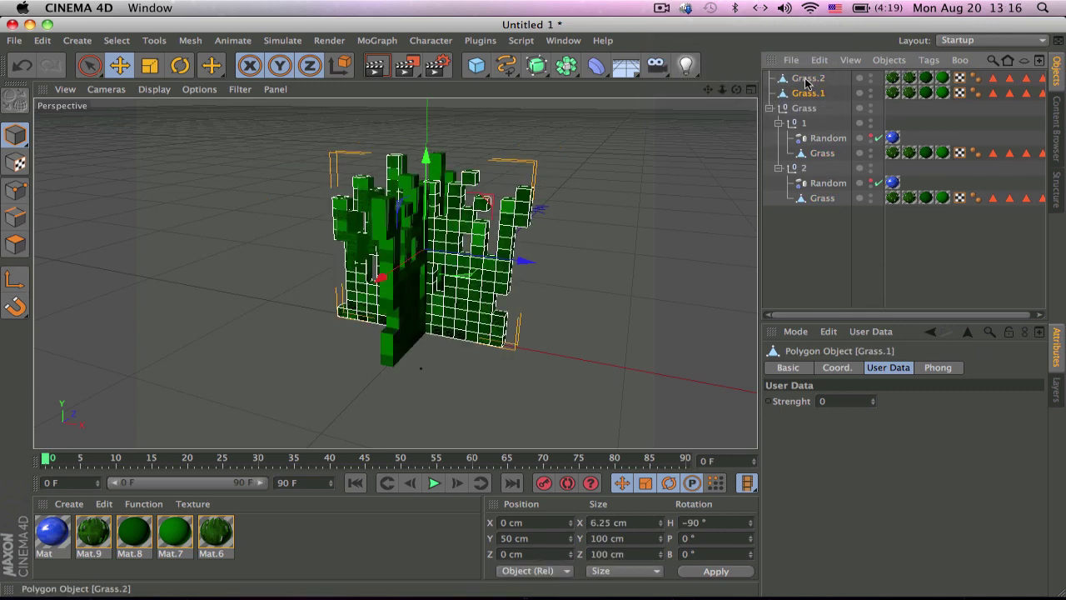
left_click(795, 114)
key("Delete")
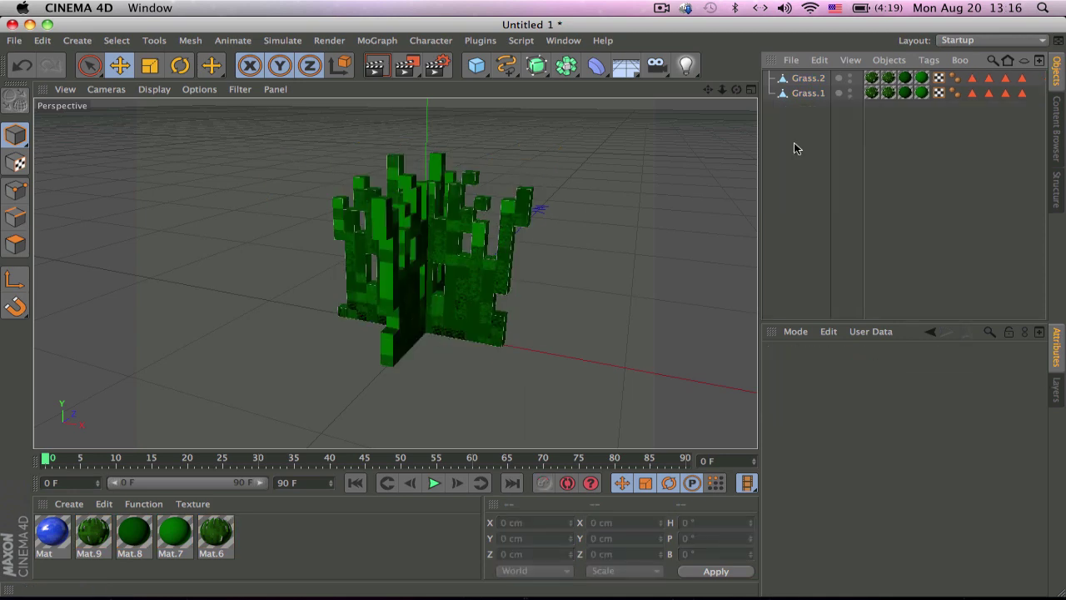
left_click(817, 93)
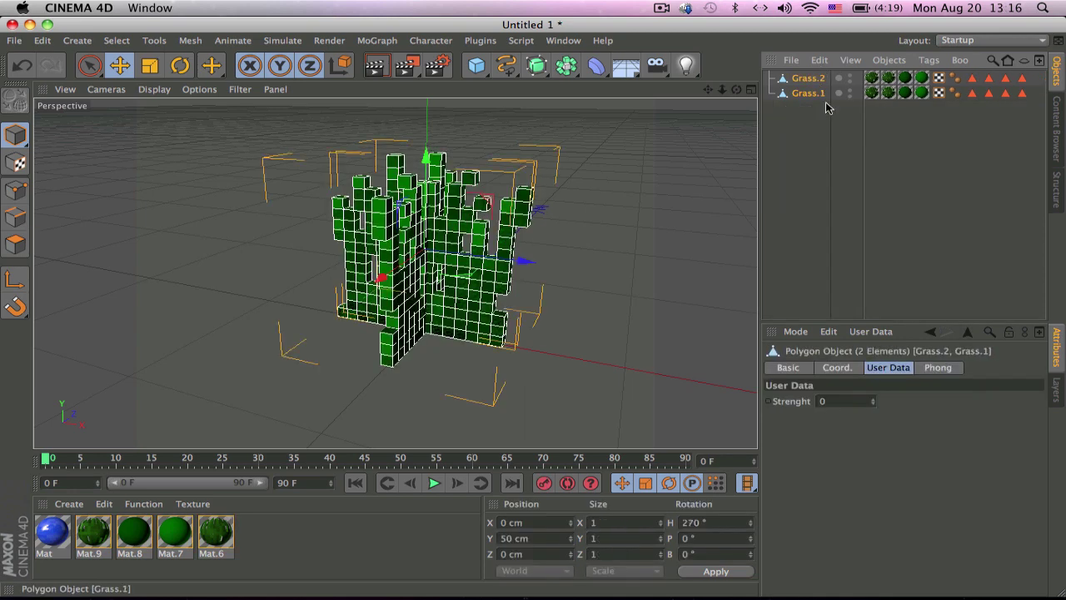
left_click(829, 128)
left_click(816, 80)
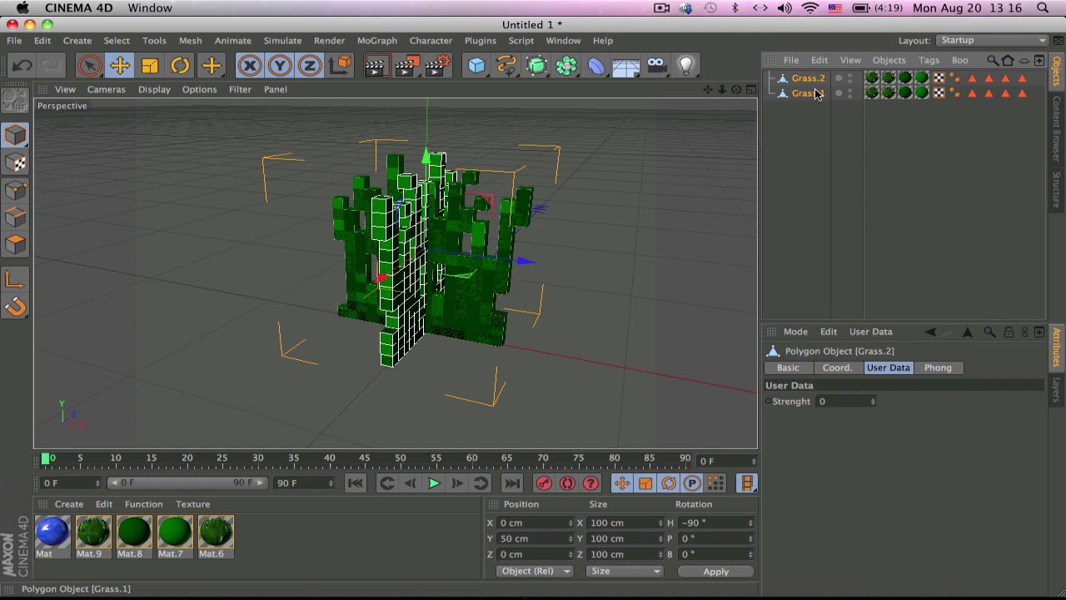
Step: Group Grass.1 and Grass.2 under a new Null, select that Null, and browse MoGraph effectors
key("alt+g")
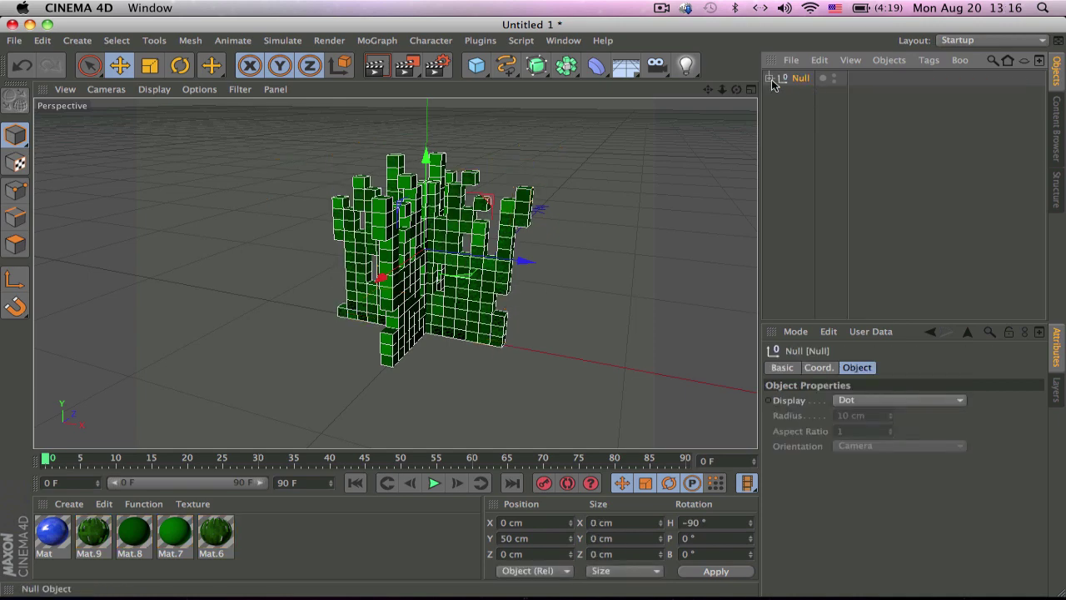
left_click(769, 78)
right_click(804, 100)
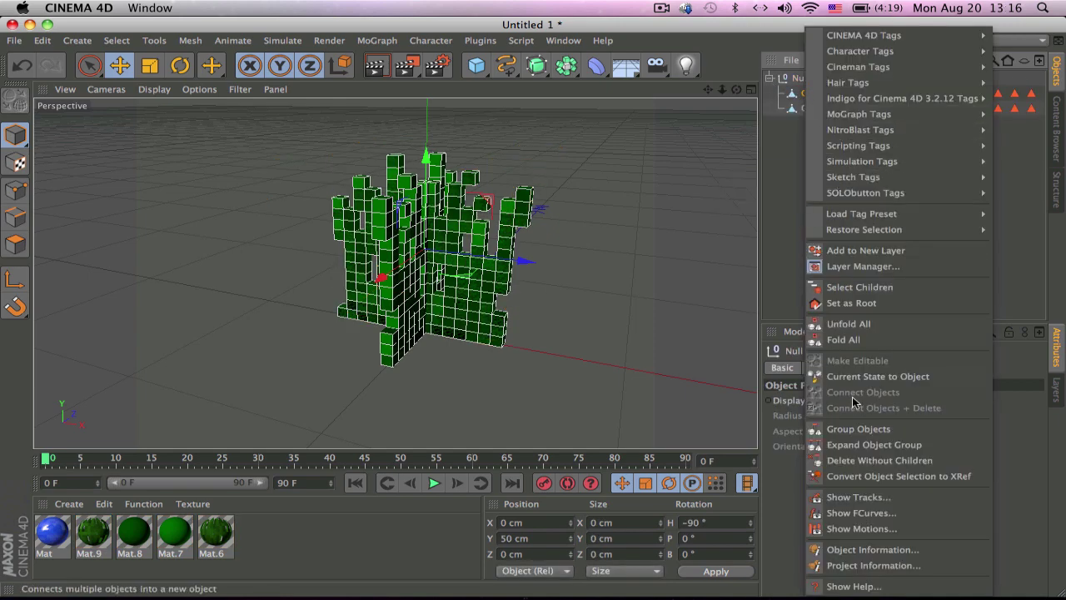
left_click(859, 287)
left_click(802, 124)
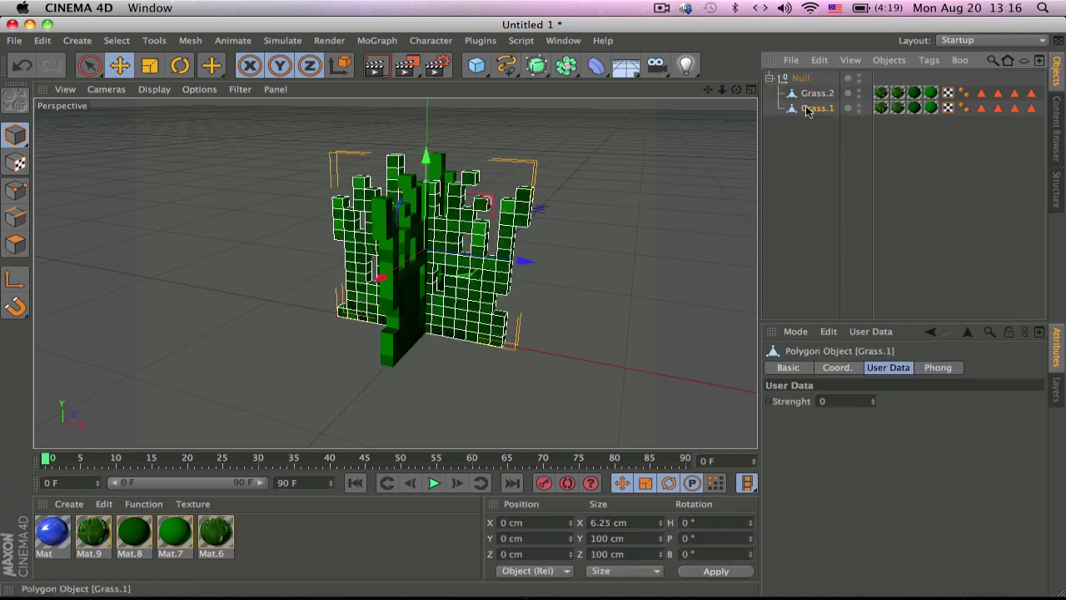
left_click(818, 92, "shift")
left_click(799, 80)
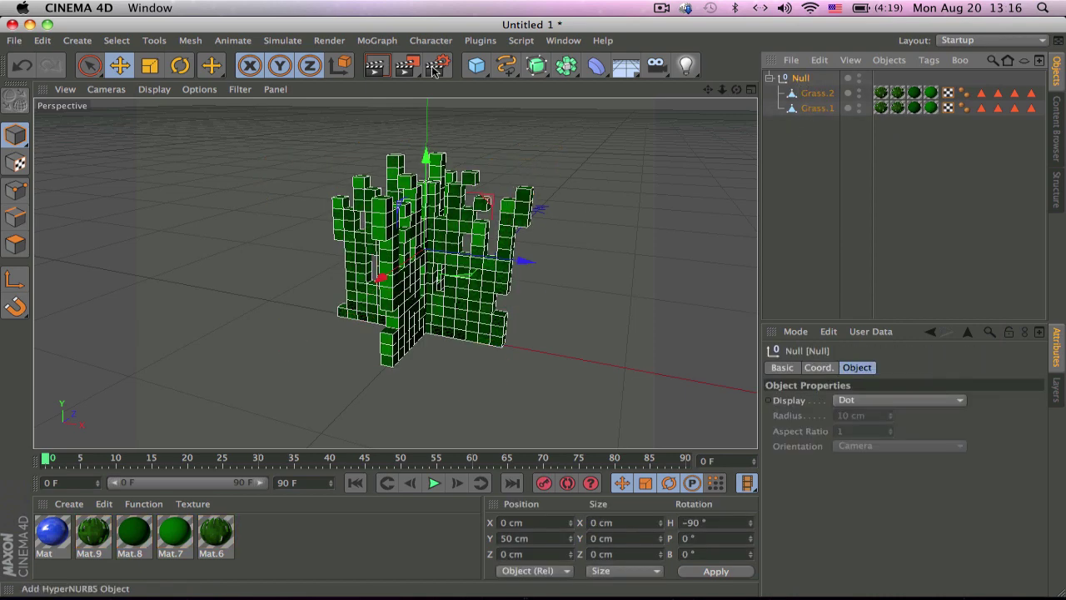
left_click(443, 42)
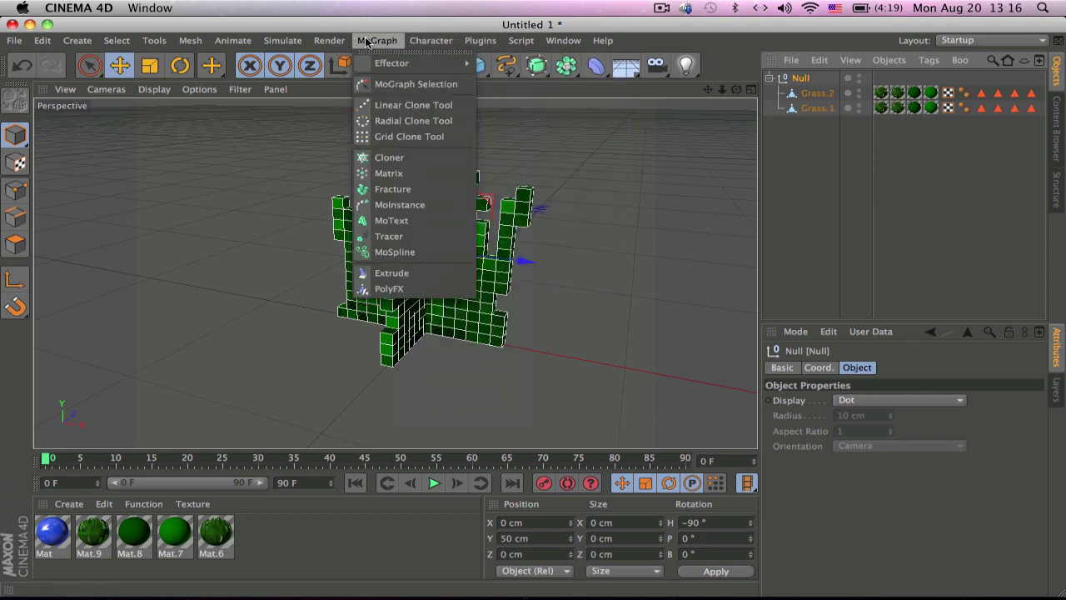
mouse_move(412, 63)
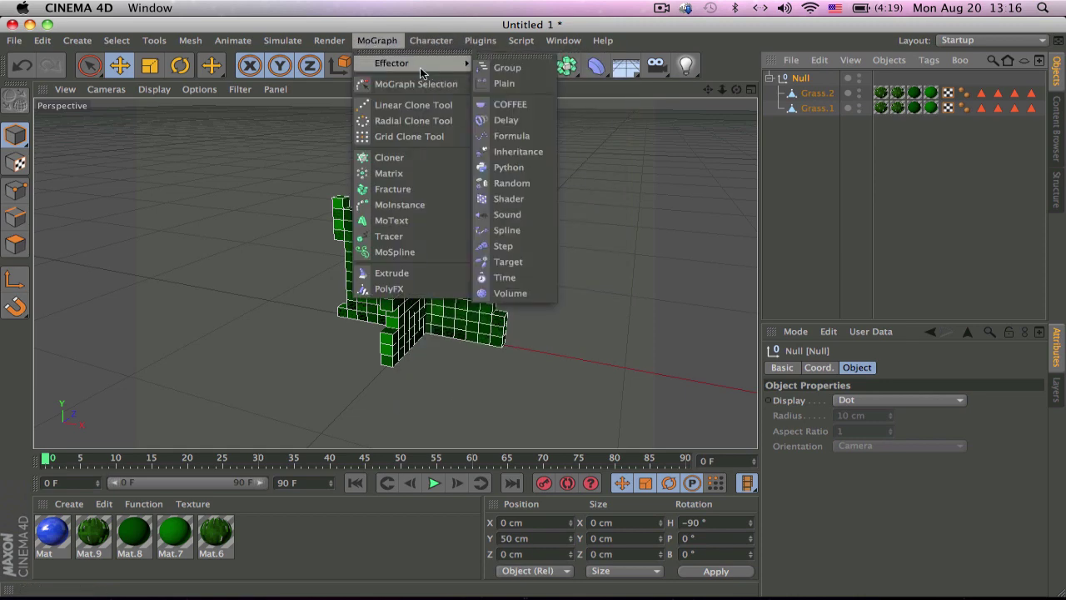
Step: Add a Random effector, nest it under the grass Null, and open its Deformation choices
left_click(536, 185)
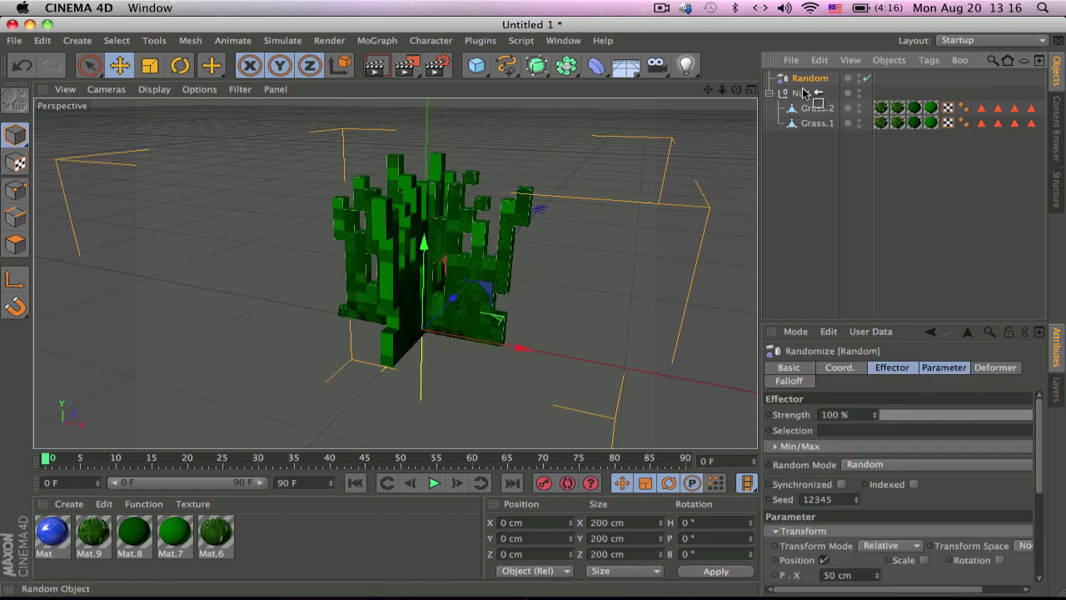
left_click_drag(805, 94, 805, 97)
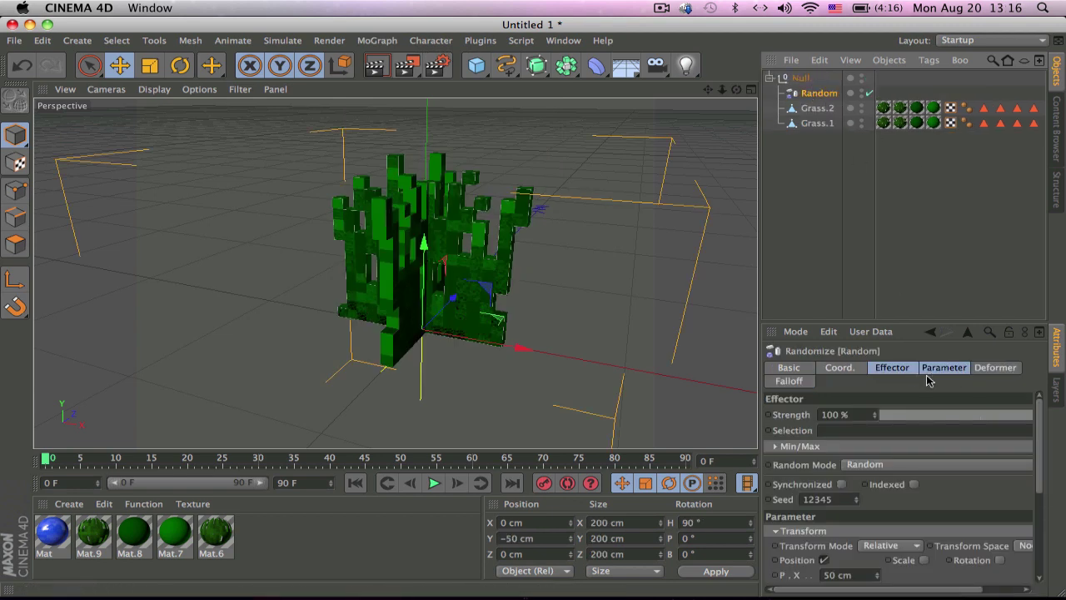
left_click(993, 368)
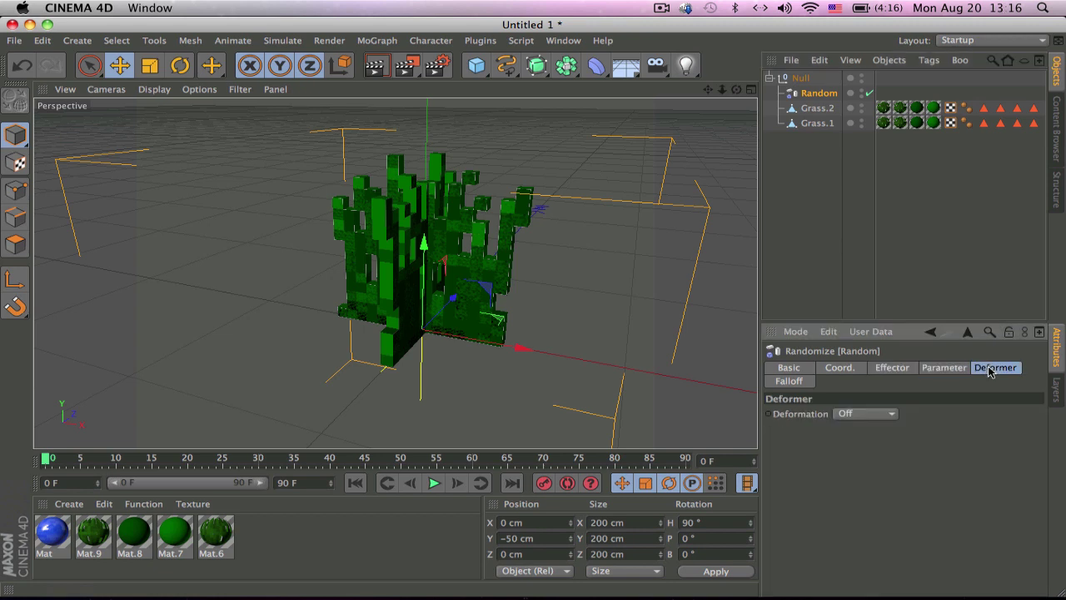
left_click(869, 413)
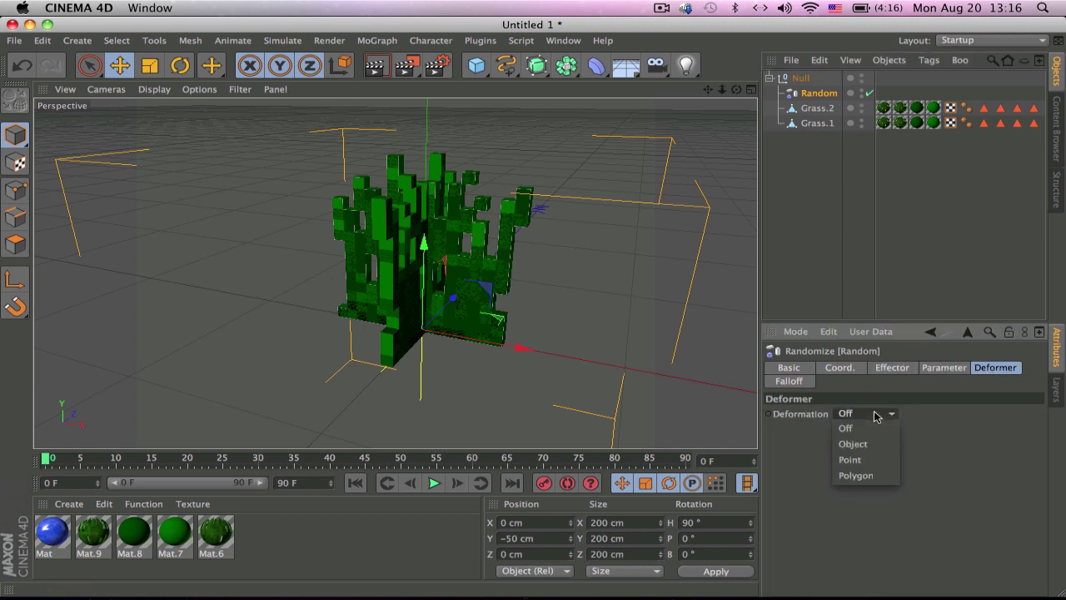
Step: Set the Random effector to Point deformation with Transform Space set to Object
left_click(874, 459)
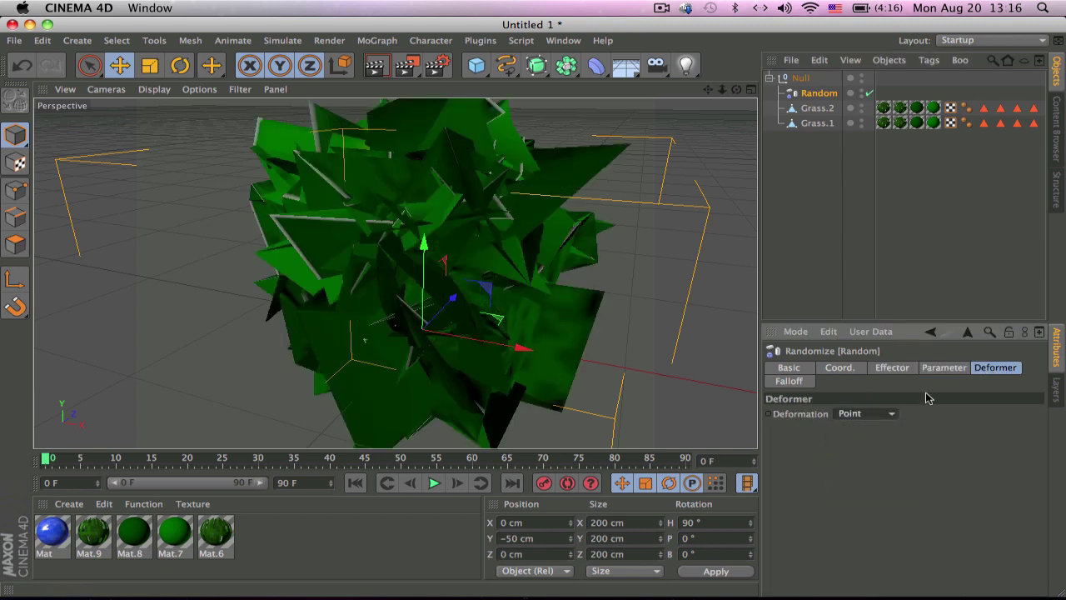
left_click(954, 368)
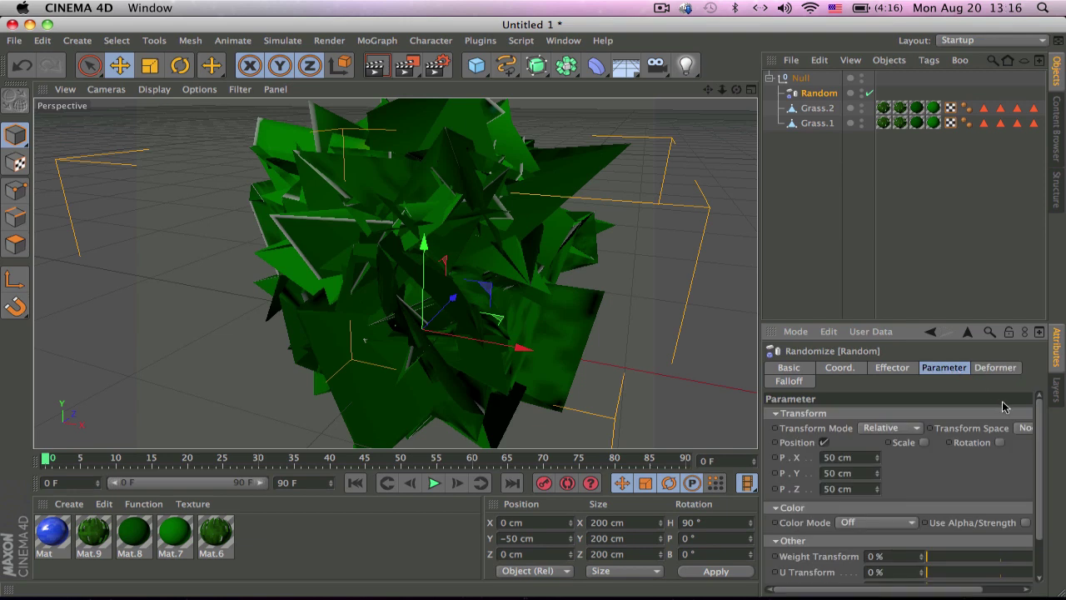
left_click(903, 428)
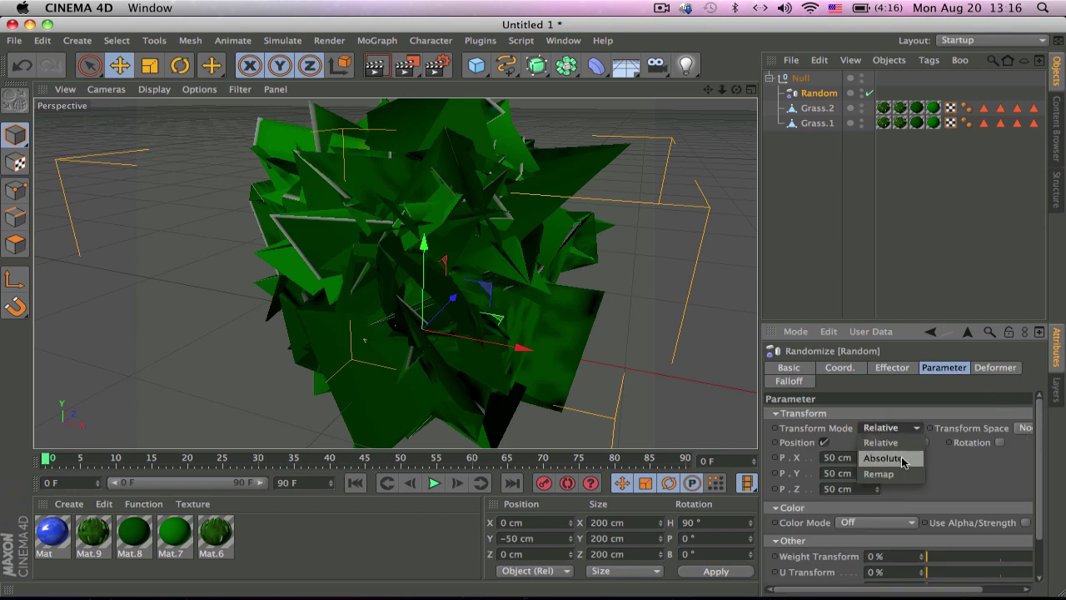
left_click(880, 442)
left_click(1021, 428)
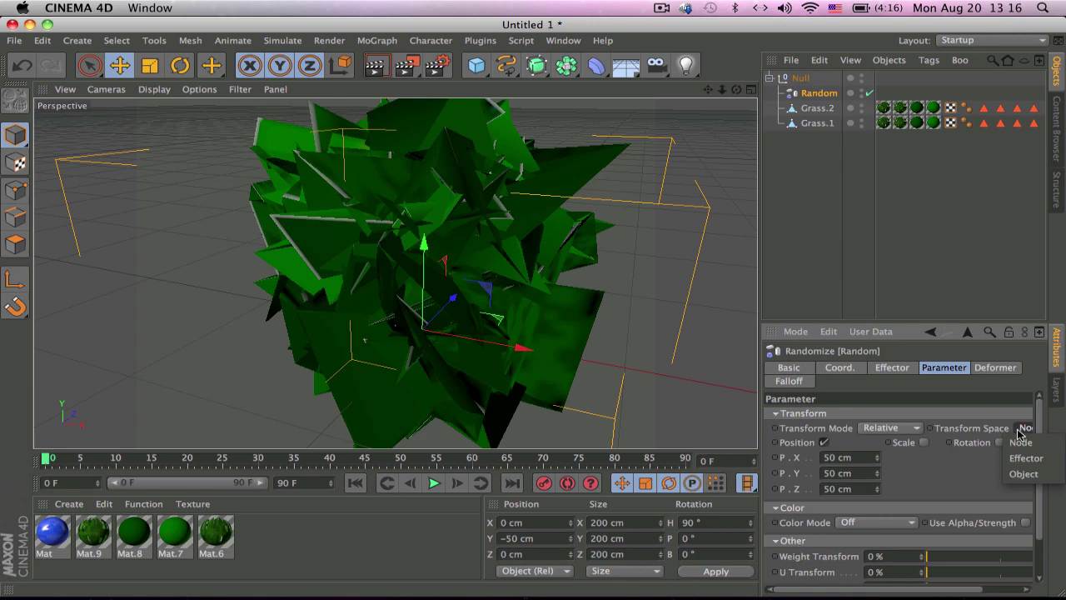
left_click(1024, 473)
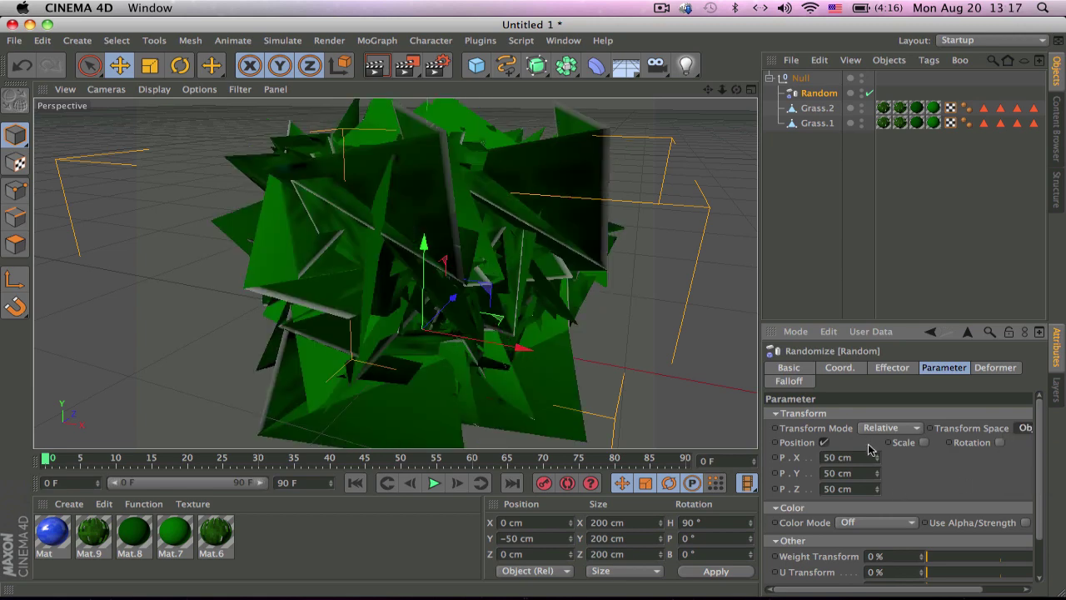
left_click(850, 457)
Step: Enter position offsets of 10 cm X, 0 cm Y and 10 cm Z
type("10")
key("Tab")
type("0")
key("Tab")
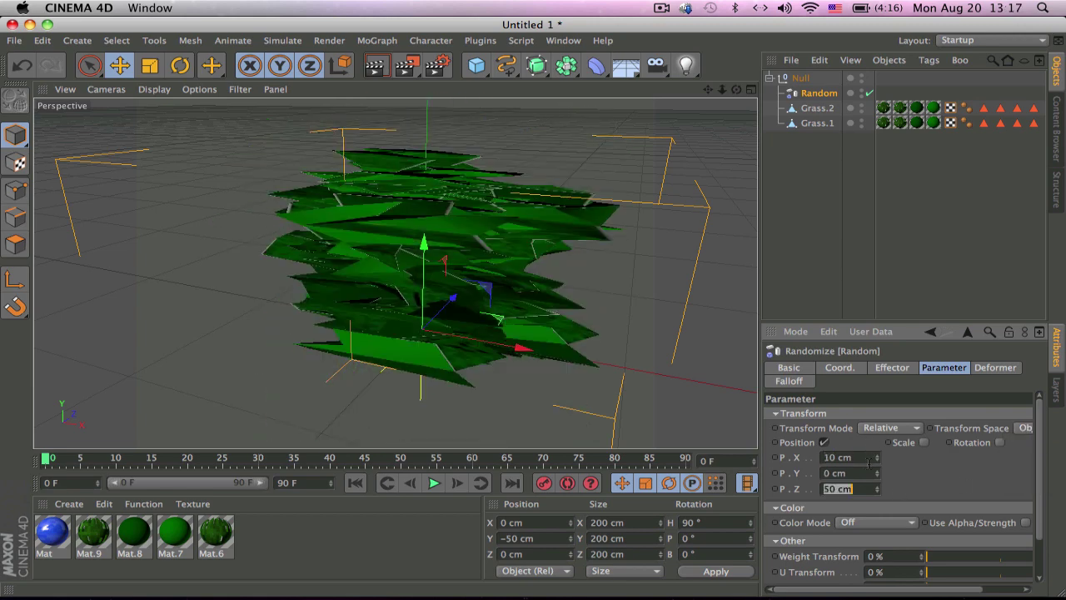
type("10")
key("Return")
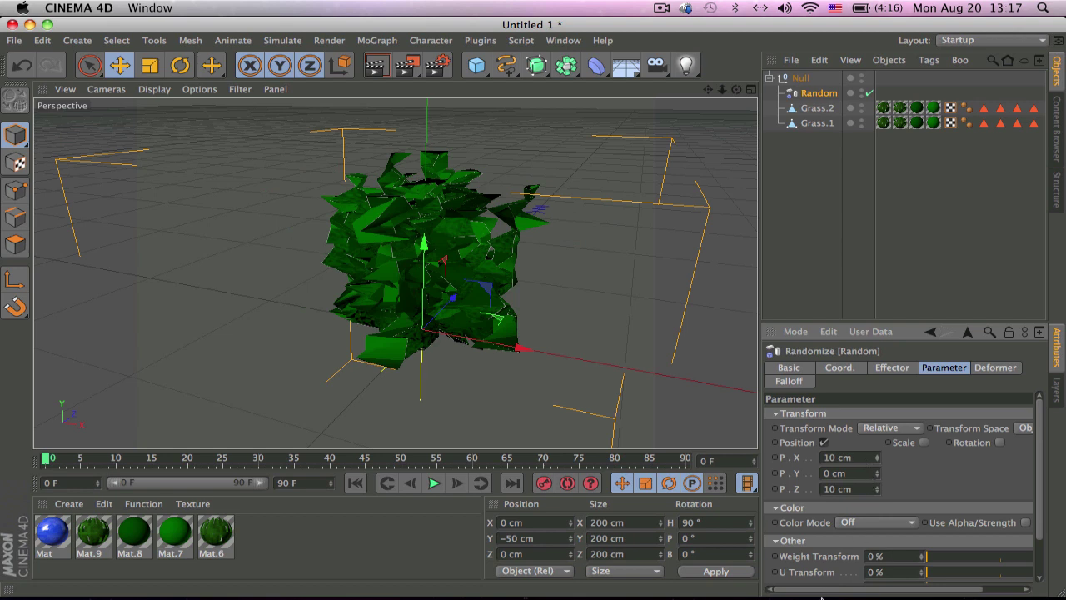
scroll(811, 546, "down", 2)
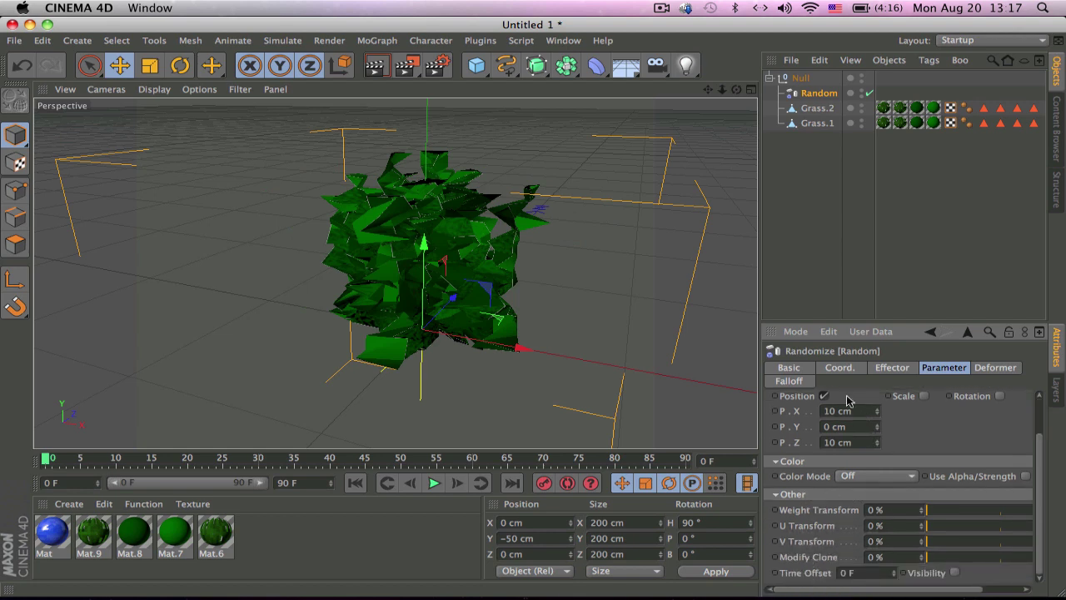
Step: Switch the Random effector's mode to Noise, then bring up its falloff settings
left_click(886, 376)
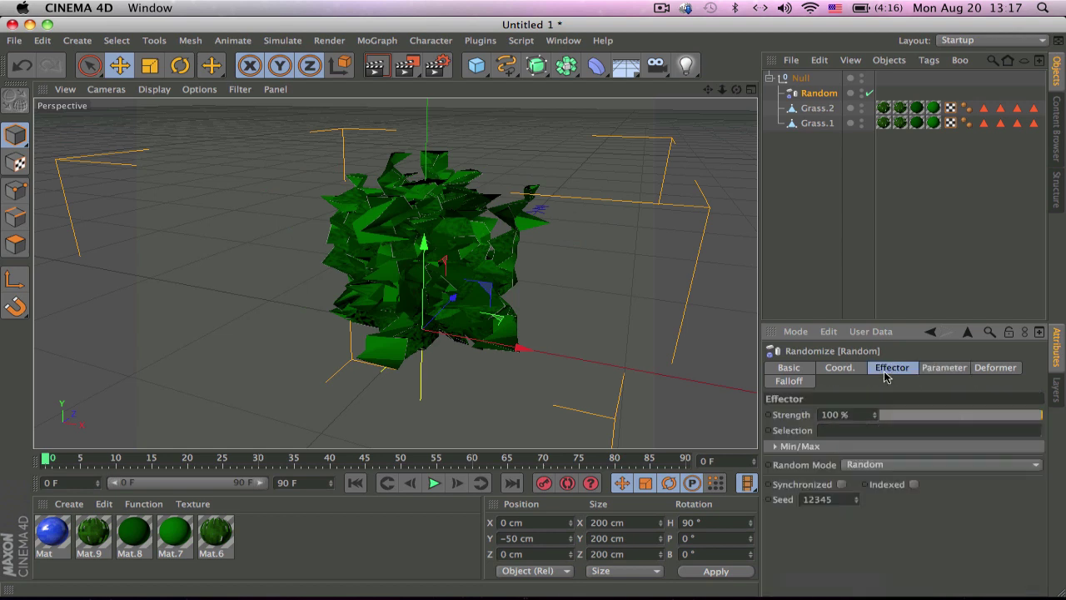
left_click(862, 465)
left_click(866, 505)
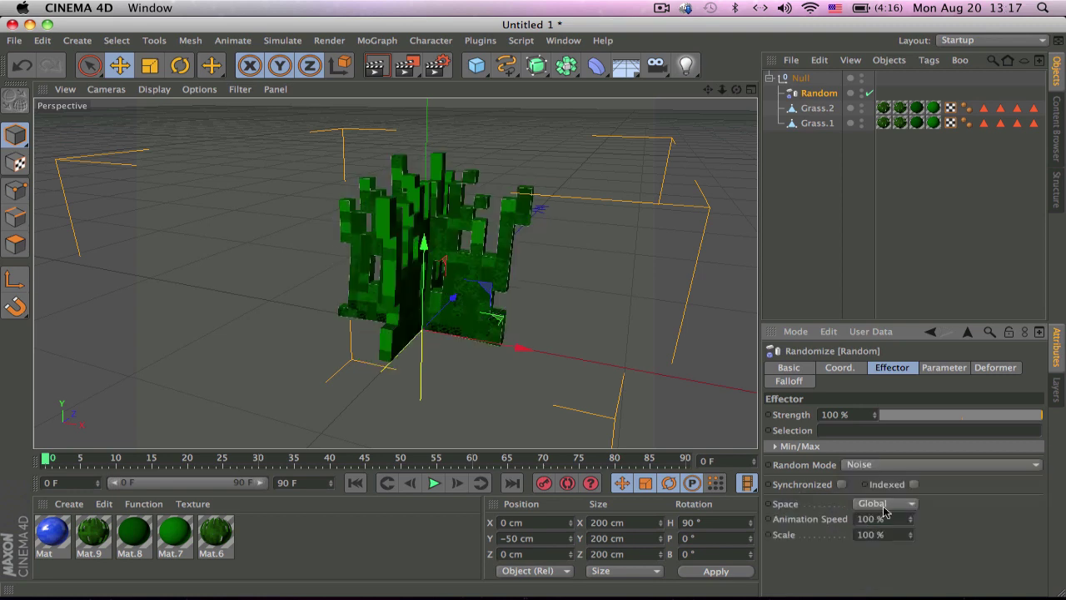
left_click(839, 368)
left_click(789, 368)
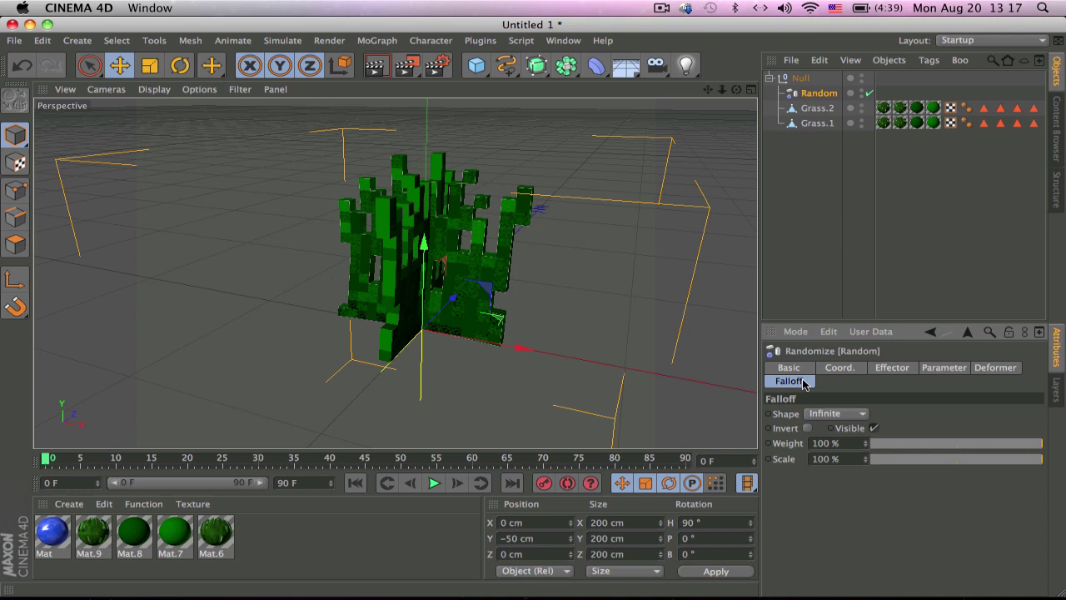
Step: Give the Random effector a Linear falloff oriented along -Y
left_click(833, 413)
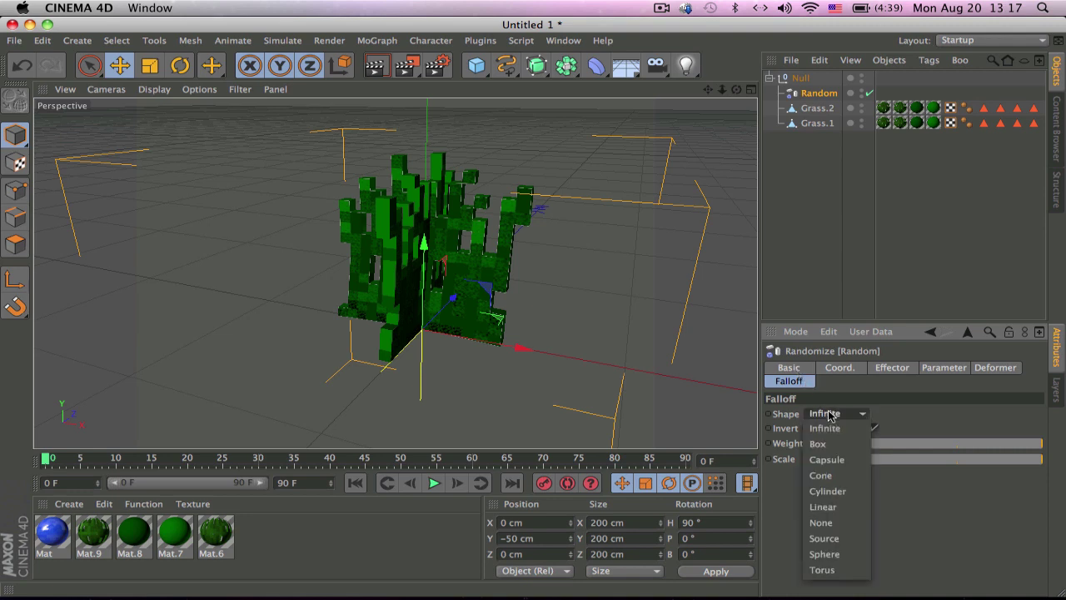
left_click(843, 510)
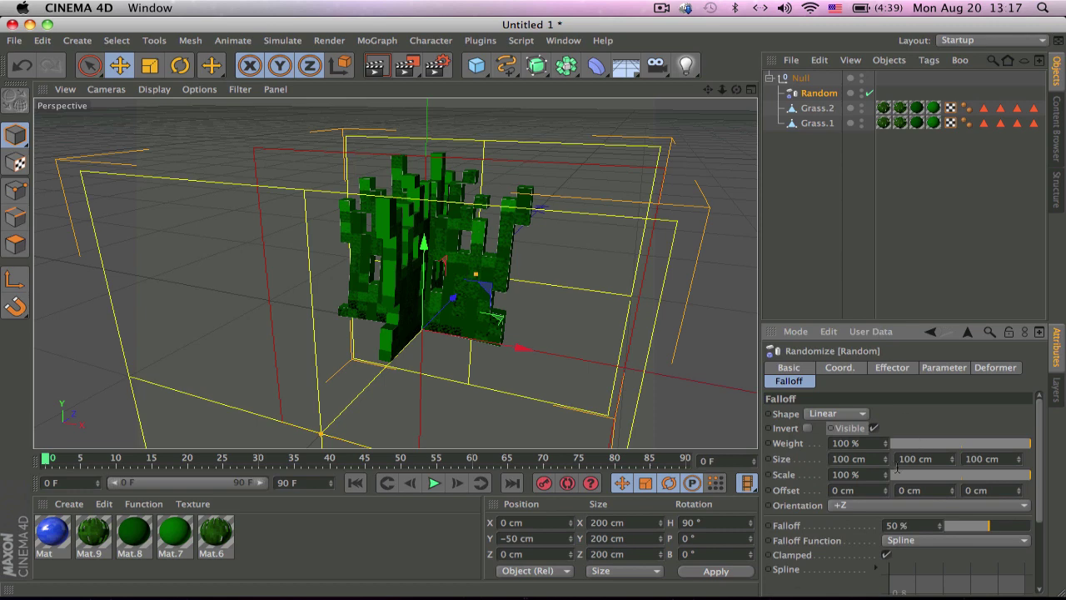
left_click(903, 505)
left_click(861, 462)
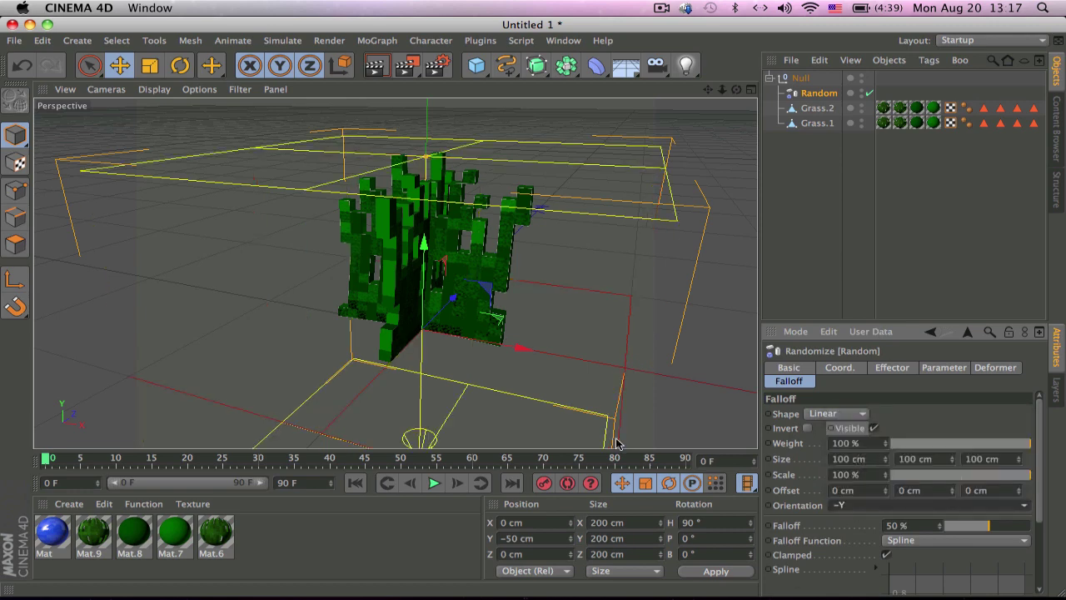
Step: Raise the effector to about 68 cm so its falloff sits on the grass tops
left_click_drag(505, 362, 514, 333, "alt")
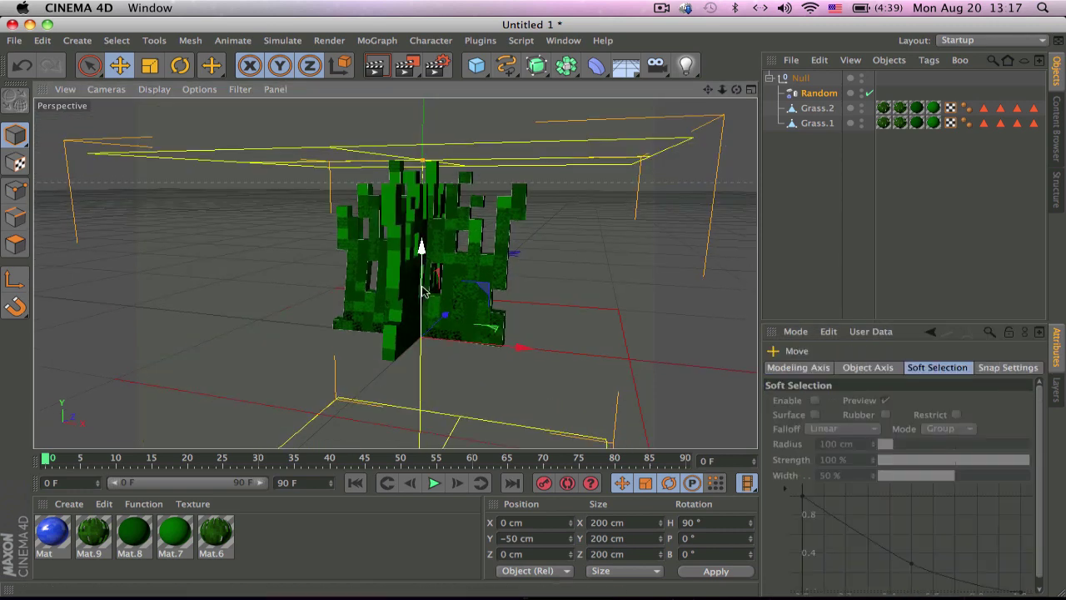
left_click_drag(421, 289, 443, 233)
left_click_drag(423, 381, 474, 290, "alt")
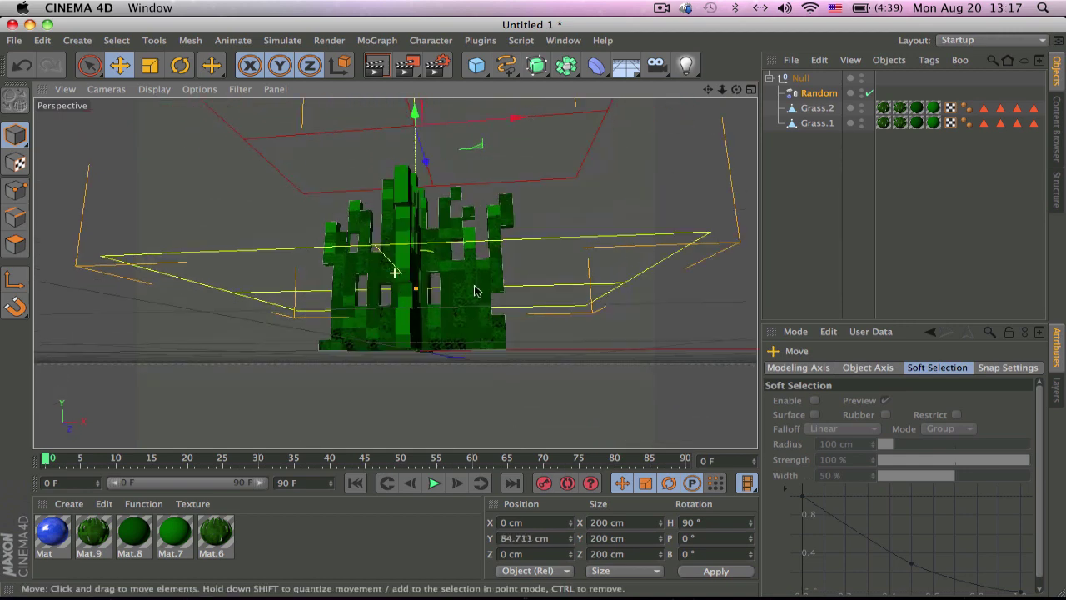
mouse_move(415, 113)
left_mouse_down()
mouse_move(416, 261)
mouse_move(473, 267)
mouse_move(435, 309)
left_mouse_up()
mouse_move(454, 263)
left_mouse_down("alt")
mouse_move(311, 255)
mouse_move(400, 250)
mouse_move(383, 242)
left_mouse_up("alt")
left_click_drag(412, 112, 421, 135)
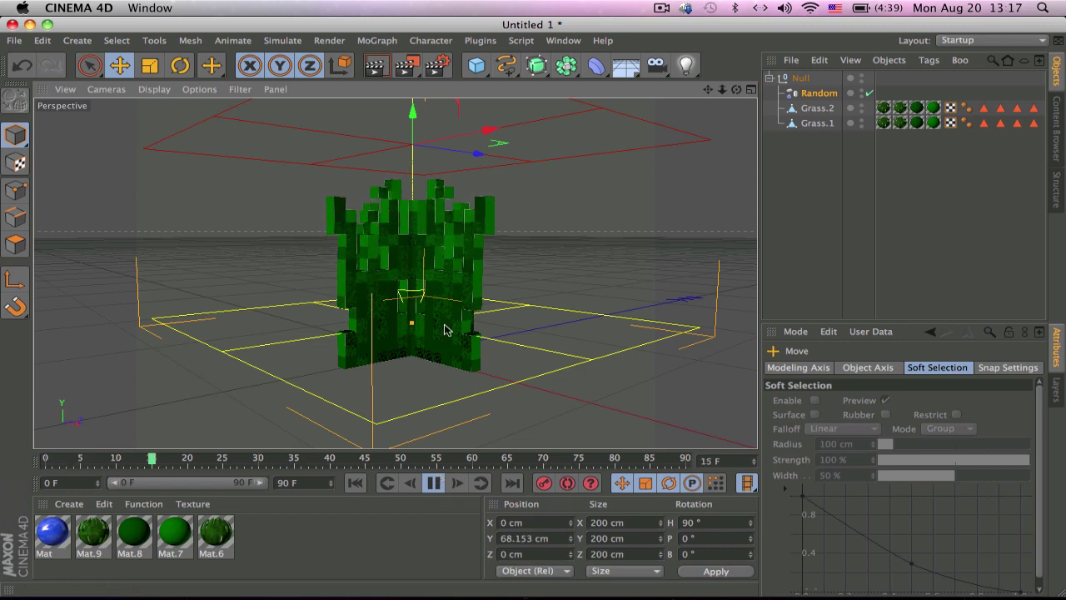
Step: Set the Random effector's X and Z position offsets to 20 cm and watch the grass sway
mouse_move(444, 329)
left_mouse_down("alt")
mouse_move(511, 381)
mouse_move(454, 368)
left_mouse_up("alt")
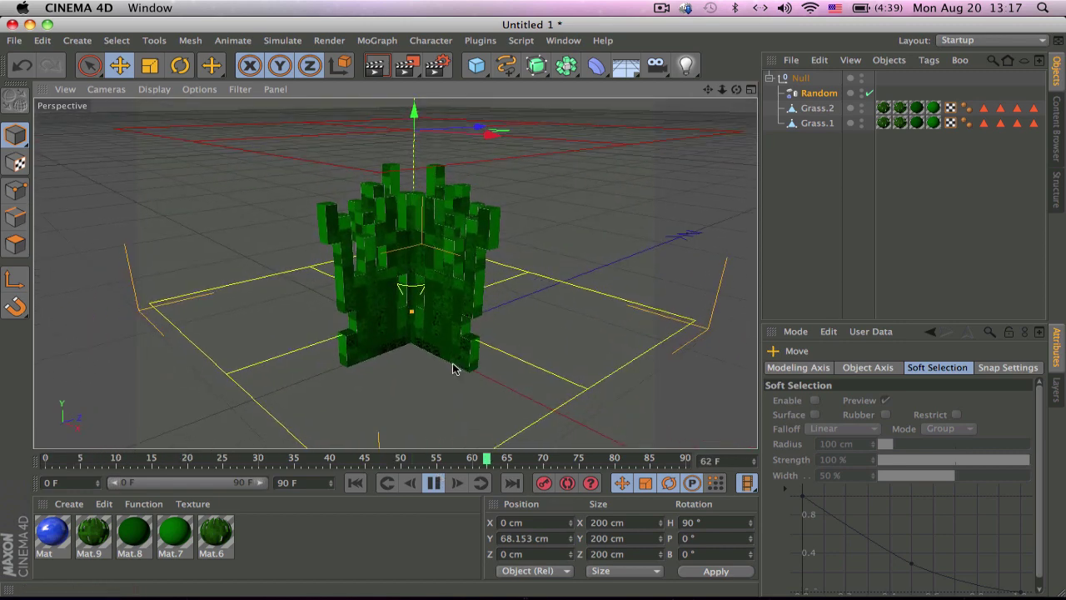
left_click(828, 92)
left_click(944, 367)
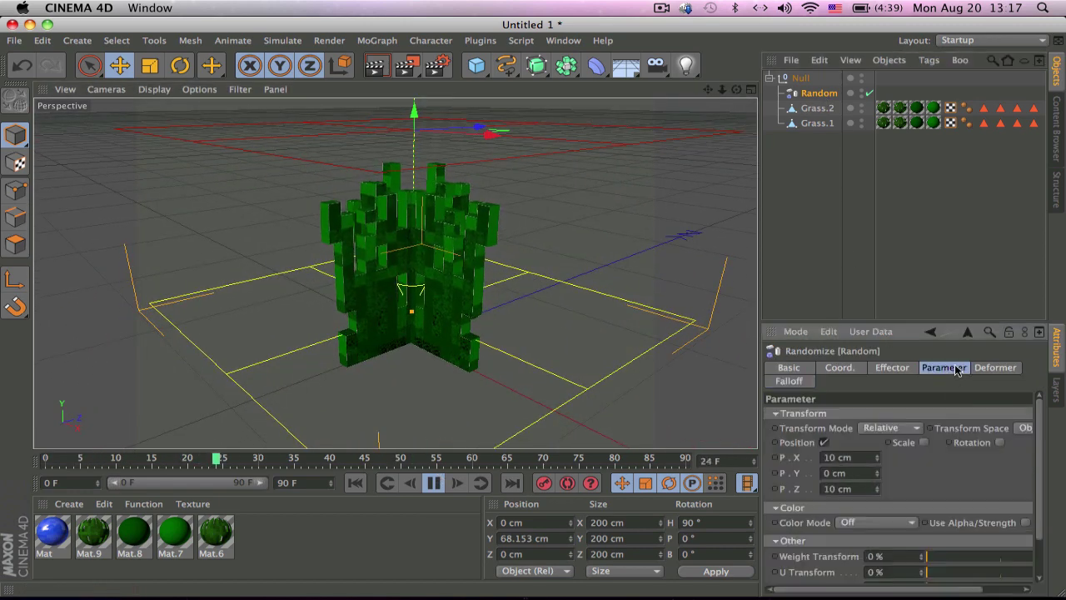
left_click(849, 457)
key("Tab")
key("Tab")
type("2")
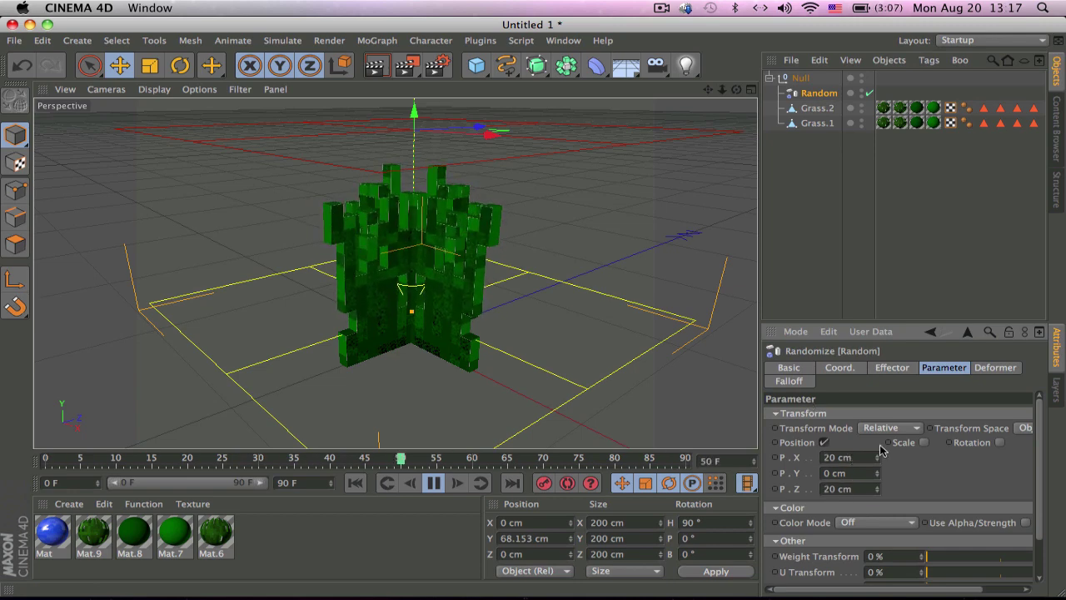
mouse_move(559, 369)
left_mouse_down("alt")
mouse_move(581, 301)
mouse_move(614, 254)
left_mouse_up("alt")
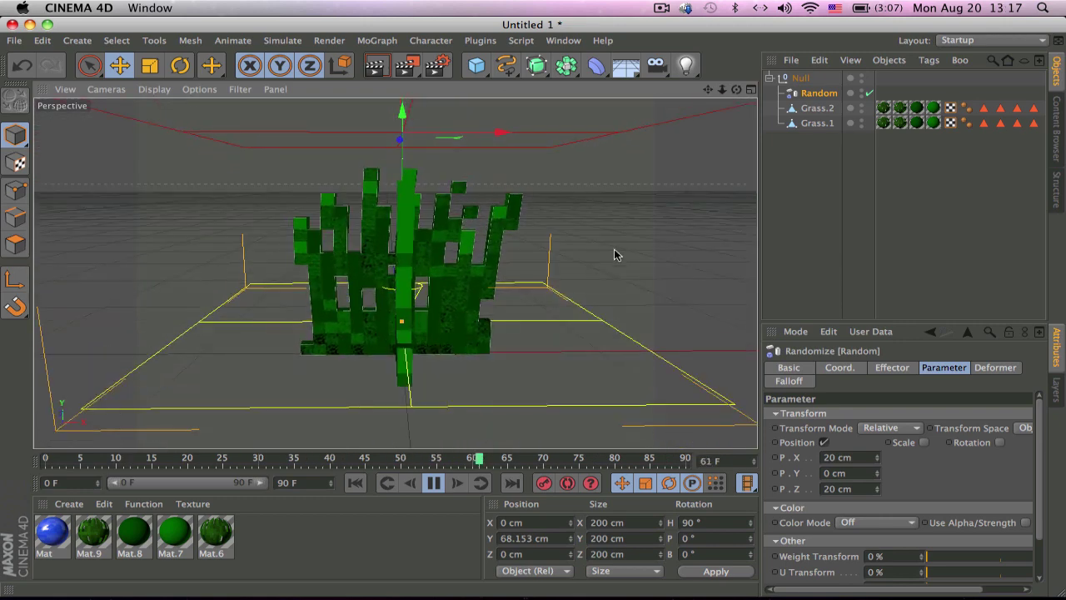
Step: Raise the X and Z position offsets to 30 cm and orbit to check the motion
double_click(848, 457)
type("30")
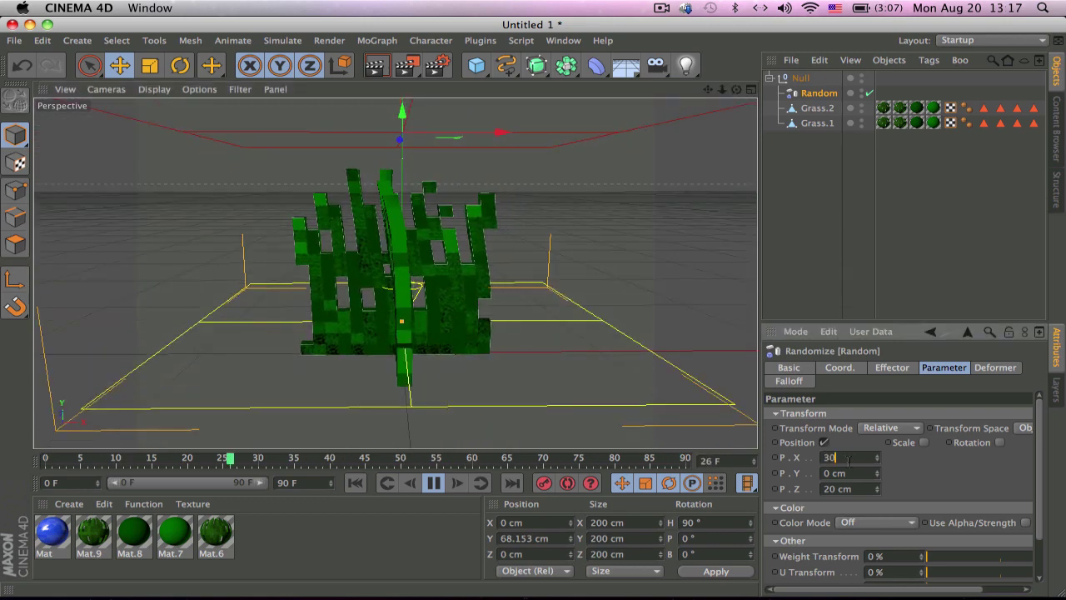
key("Tab")
key("Tab")
type("30")
key("Return")
left_click_drag(400, 275, 439, 331, "alt")
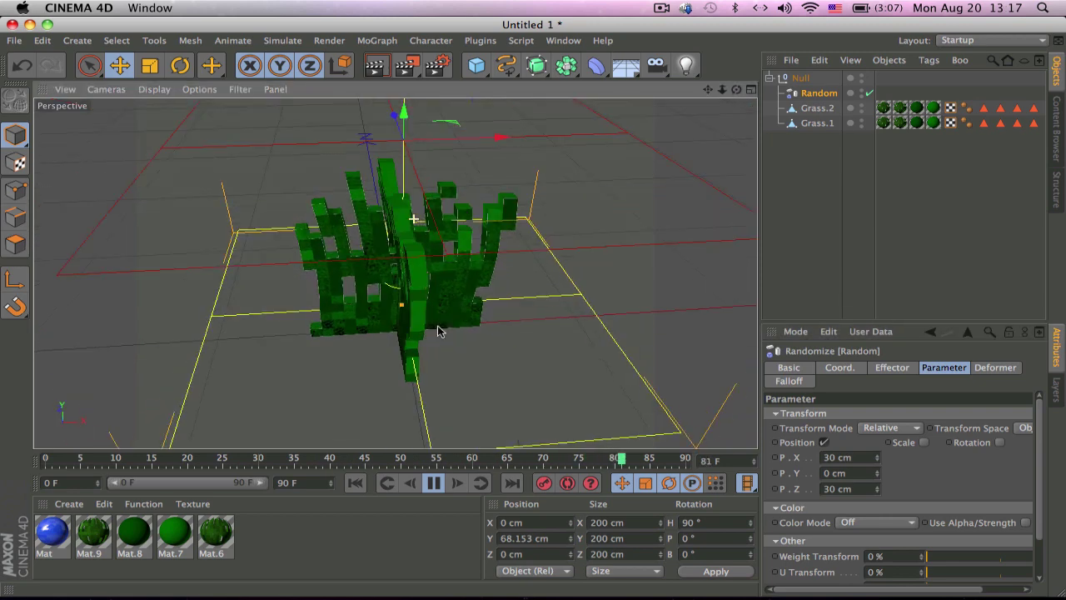
mouse_move(542, 352)
left_mouse_down("alt")
mouse_move(491, 269)
mouse_move(536, 223)
left_mouse_up("alt")
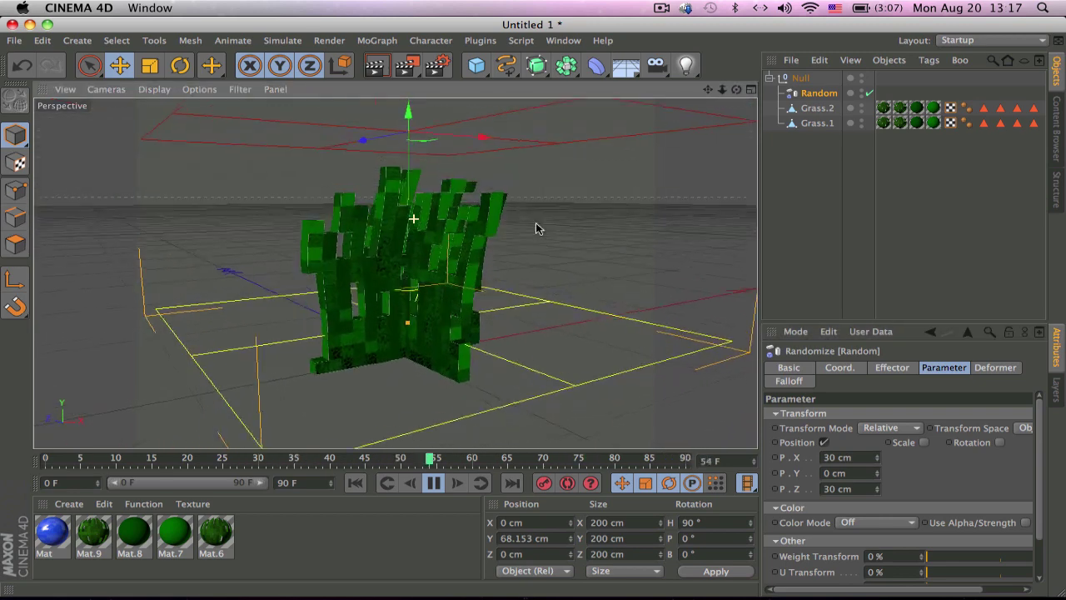
Step: Group Grass.2 and Grass.1 under separate Nulls and Ctrl-drag a Random copy into Null.1
left_click(822, 113)
key("alt+g")
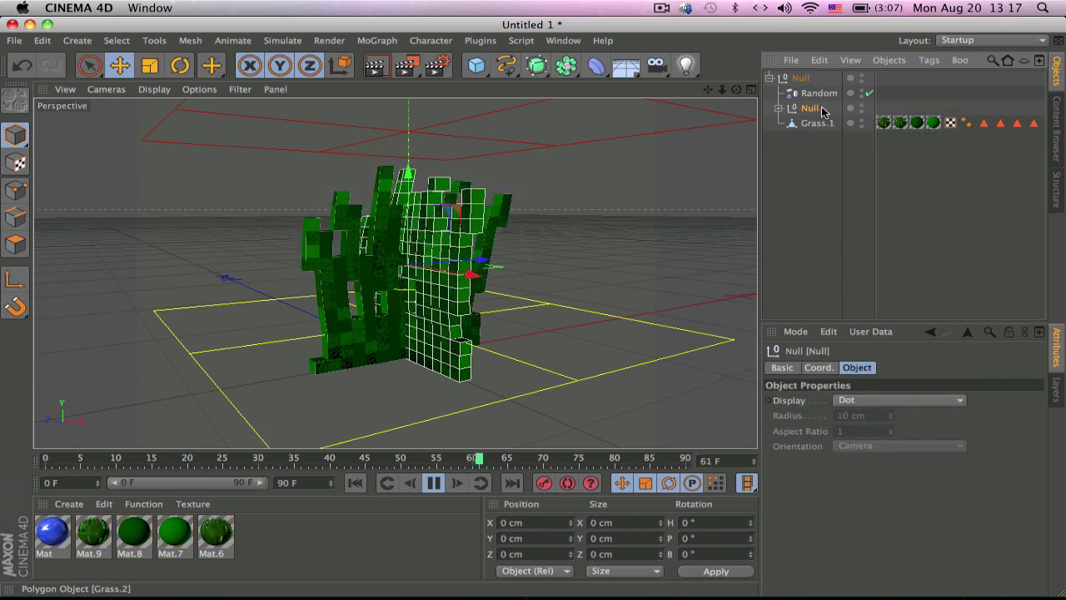
left_click(812, 122)
key("alt+g")
left_click_drag(816, 92, 814, 108)
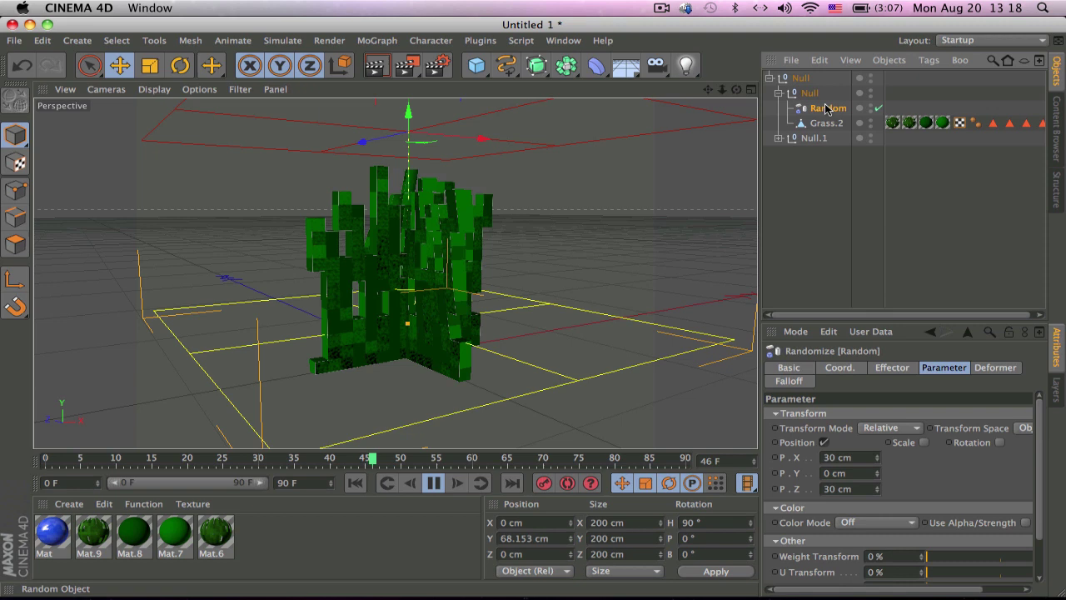
left_click_drag(822, 140, 823, 140, "ctrl")
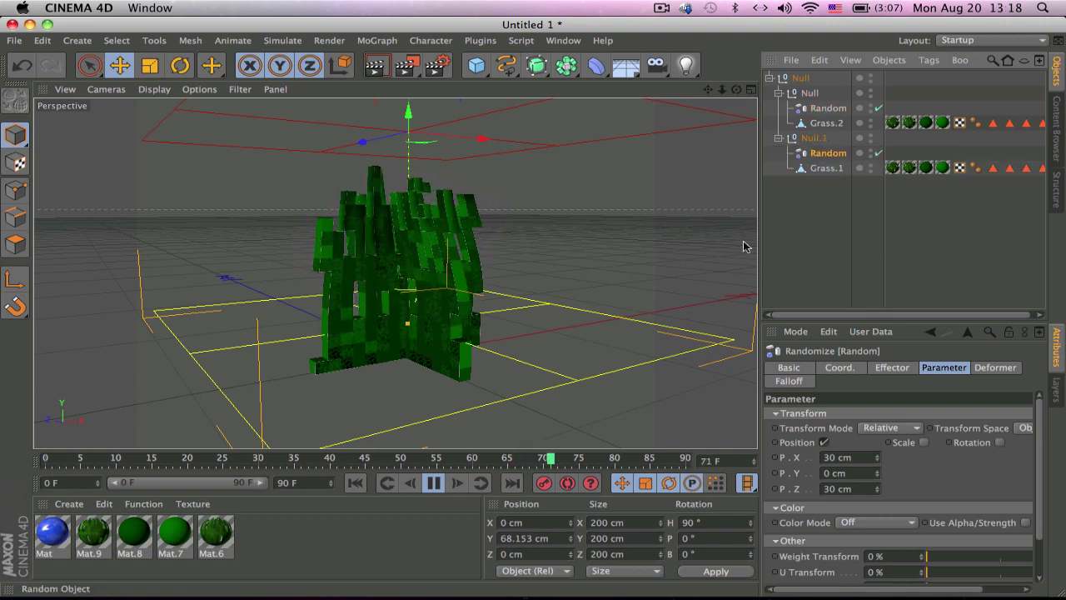
Step: Set Grass.1's Random effector to 20 cm on X and 10 cm on Z
left_click(843, 458)
type("20")
key("Return")
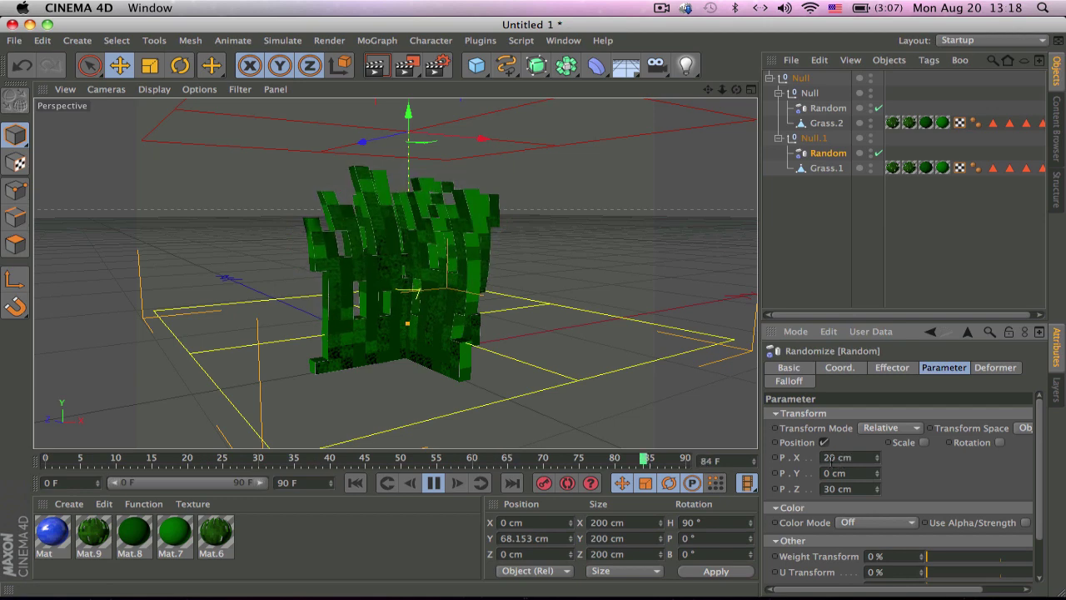
left_click(842, 489)
type("10")
key("Return")
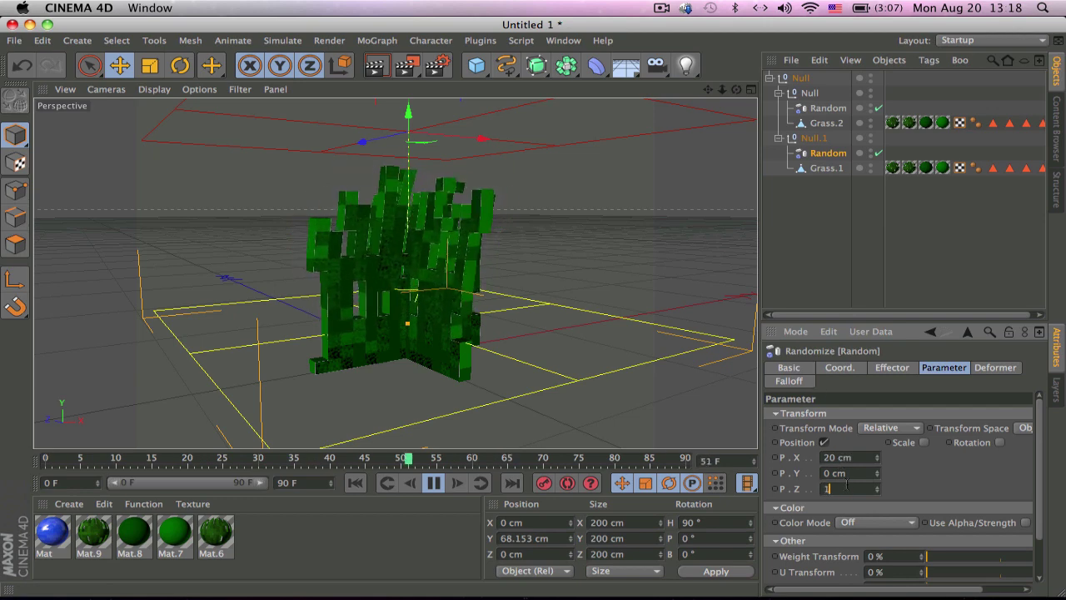
mouse_move(431, 287)
left_mouse_down("alt")
mouse_move(606, 164)
mouse_move(416, 266)
mouse_move(441, 271)
left_mouse_up("alt")
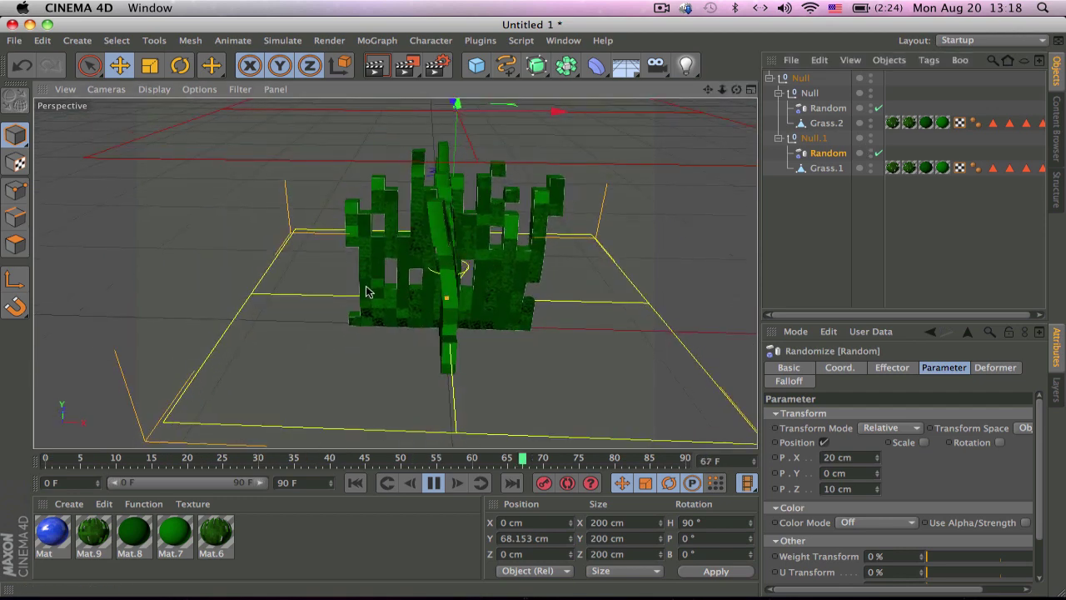
Step: Set Grass.2's Random effector to 10 cm on X and 20 cm on Z
left_click(829, 108)
left_click(855, 456)
type("10")
key("Tab")
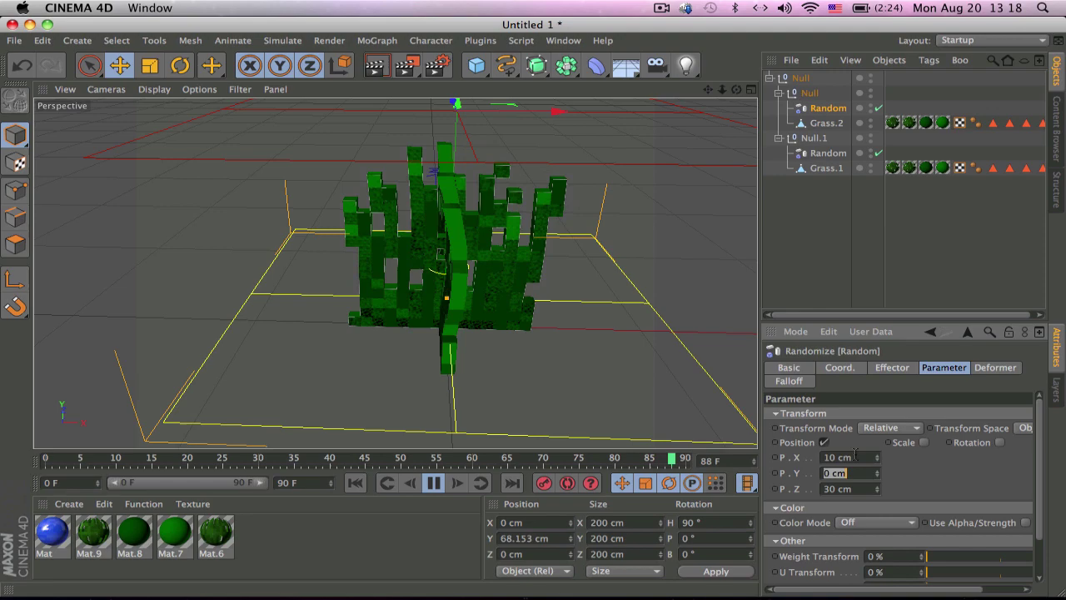
key("Tab")
type("20")
key("Return")
mouse_move(398, 356)
left_mouse_down("alt")
mouse_move(419, 255)
mouse_move(190, 179)
mouse_move(317, 158)
mouse_move(488, 267)
mouse_move(549, 221)
mouse_move(419, 208)
left_mouse_up("alt")
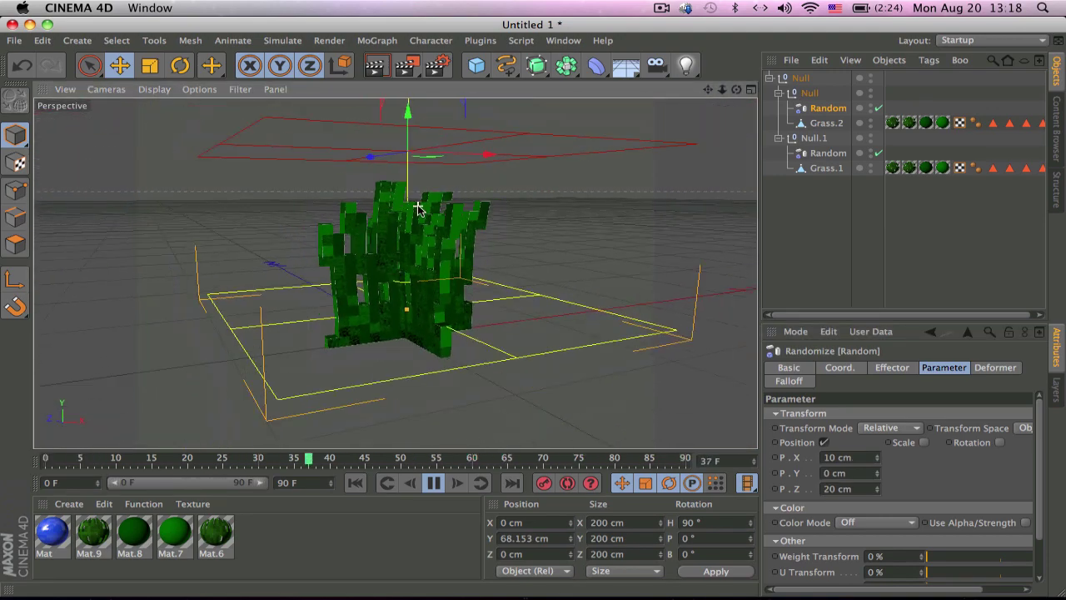
right_click_drag(419, 209, 493, 177, "alt")
left_click(826, 123)
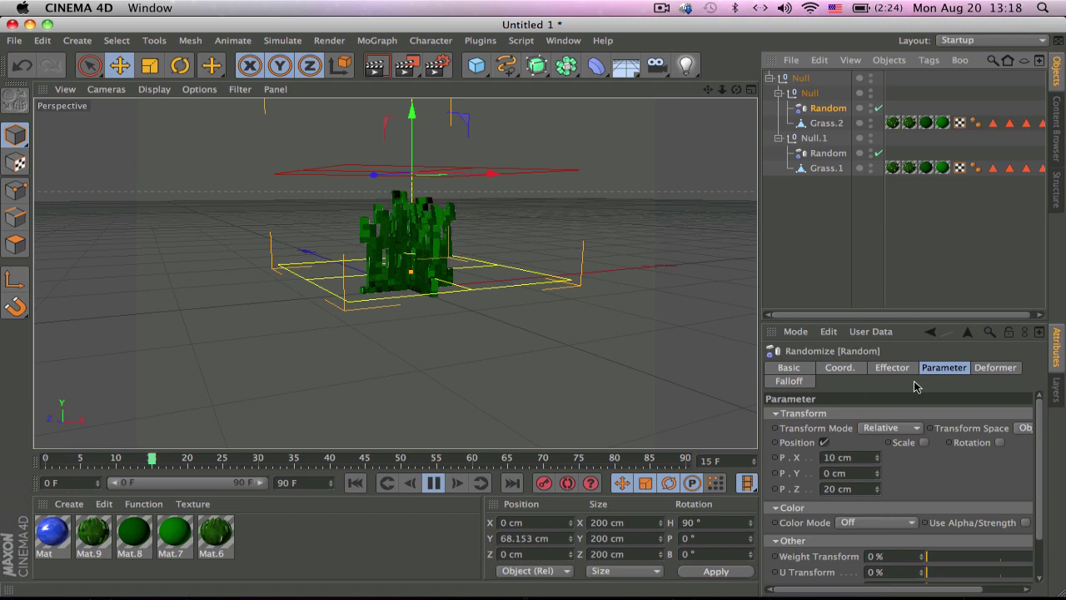
left_click(911, 428)
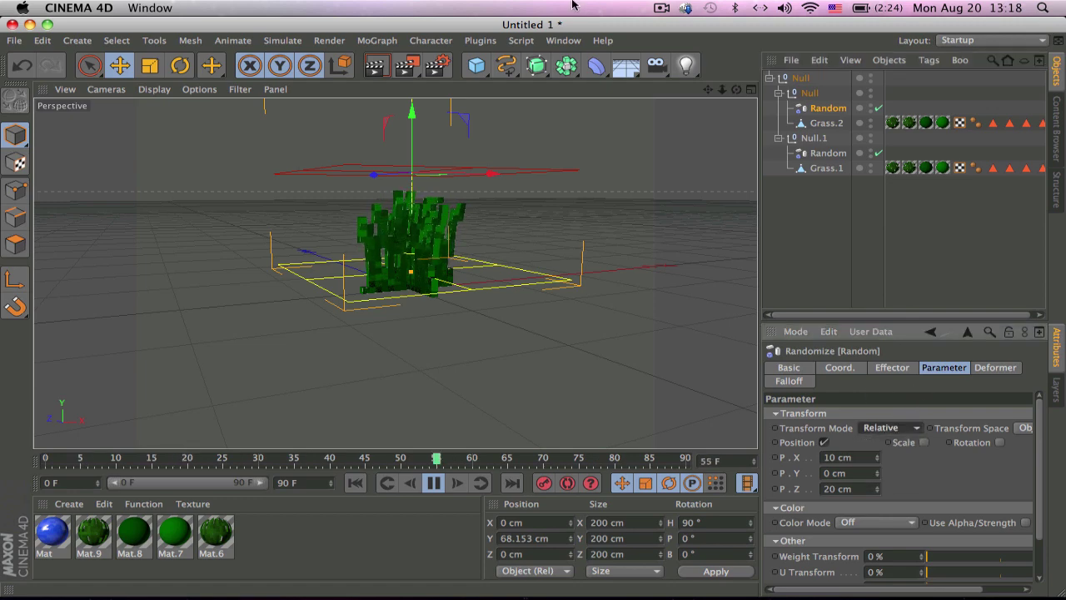
mouse_move(440, 190)
left_mouse_down("alt")
mouse_move(404, 196)
mouse_move(409, 151)
left_mouse_up("alt")
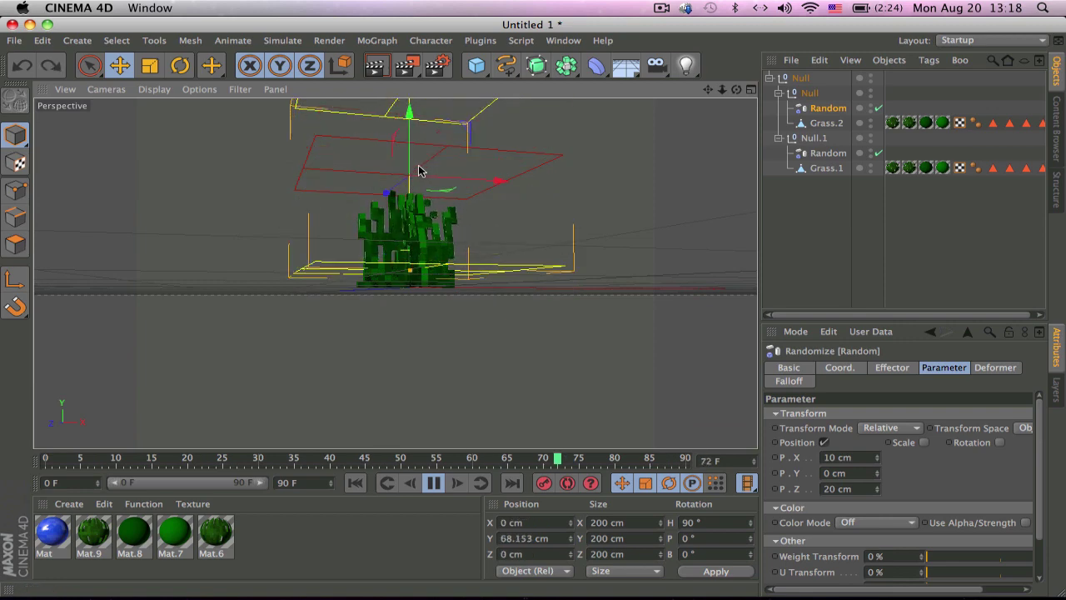
left_click_drag(409, 151, 431, 209)
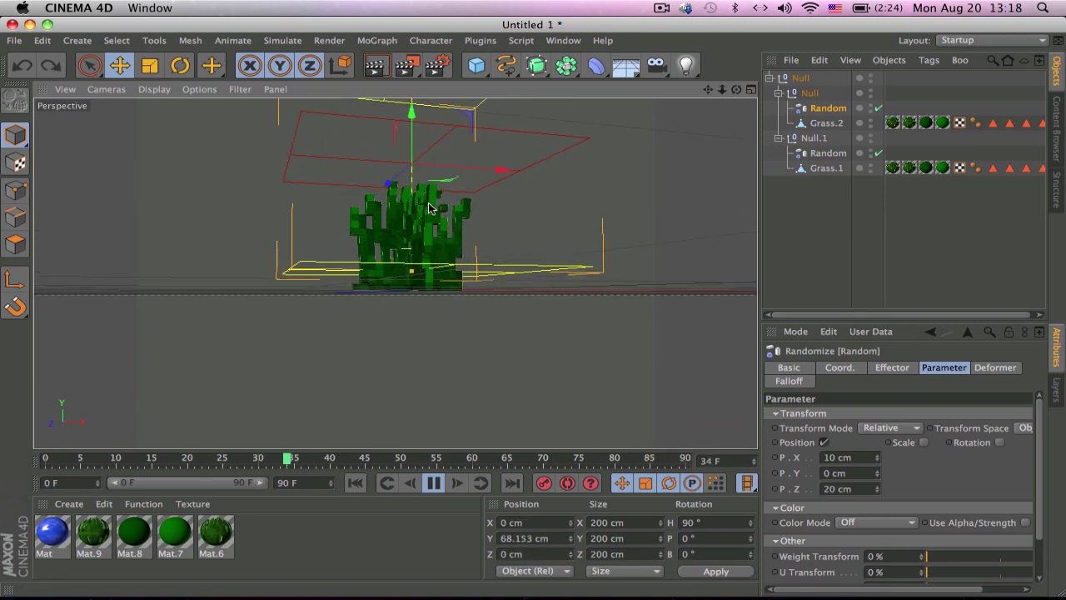
left_click_drag(411, 151, 421, 271)
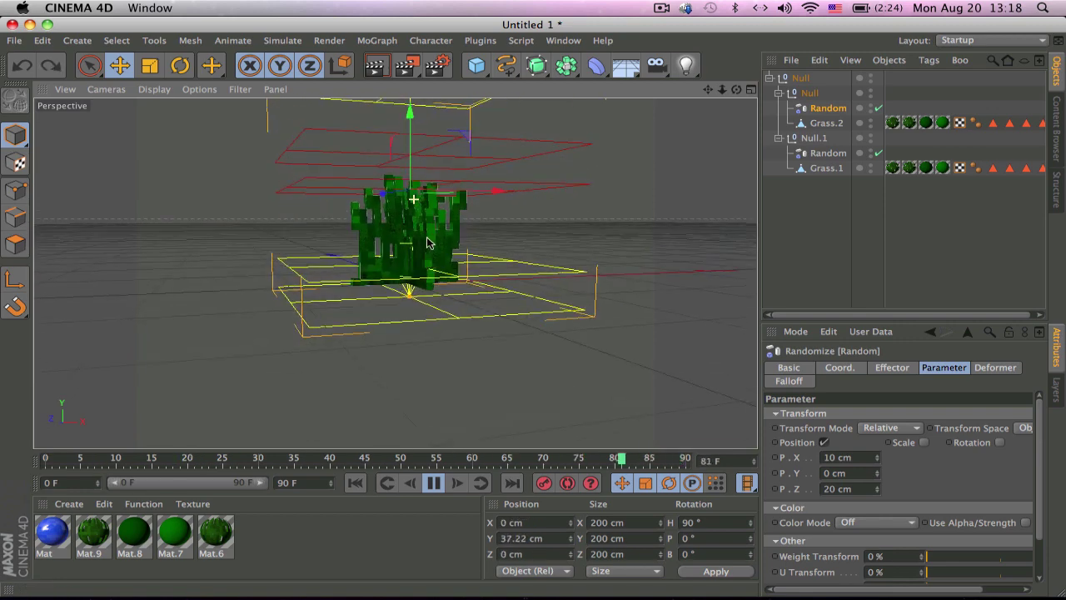
key("super+z")
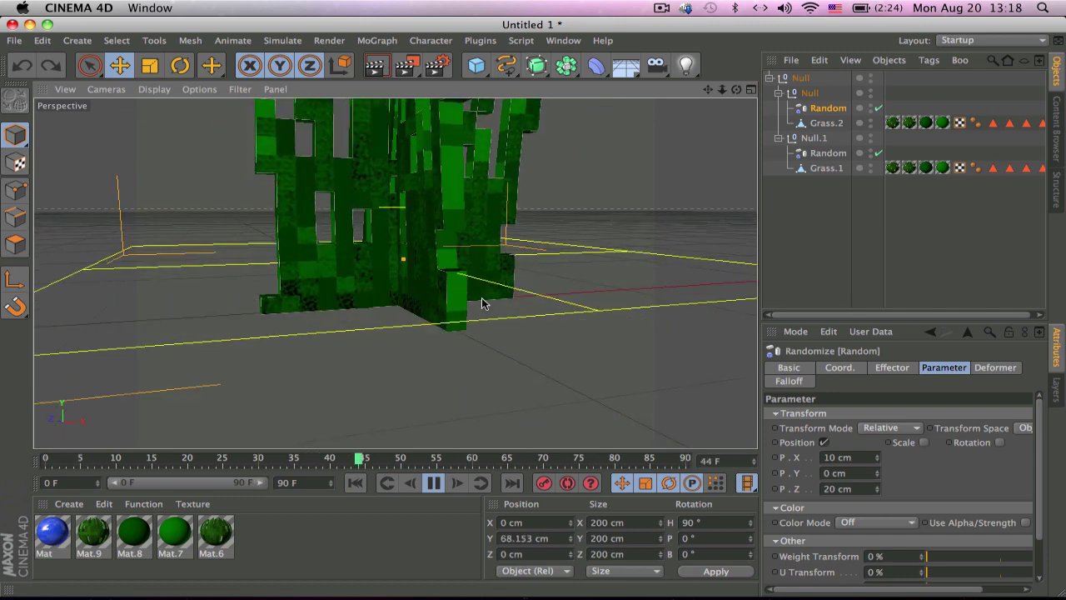
left_click(661, 8)
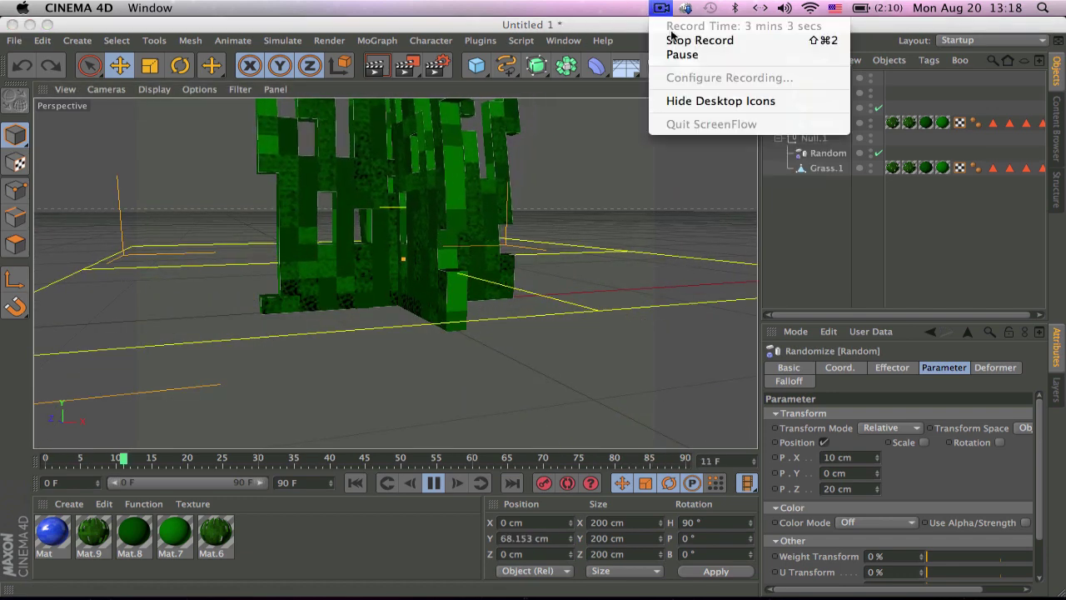